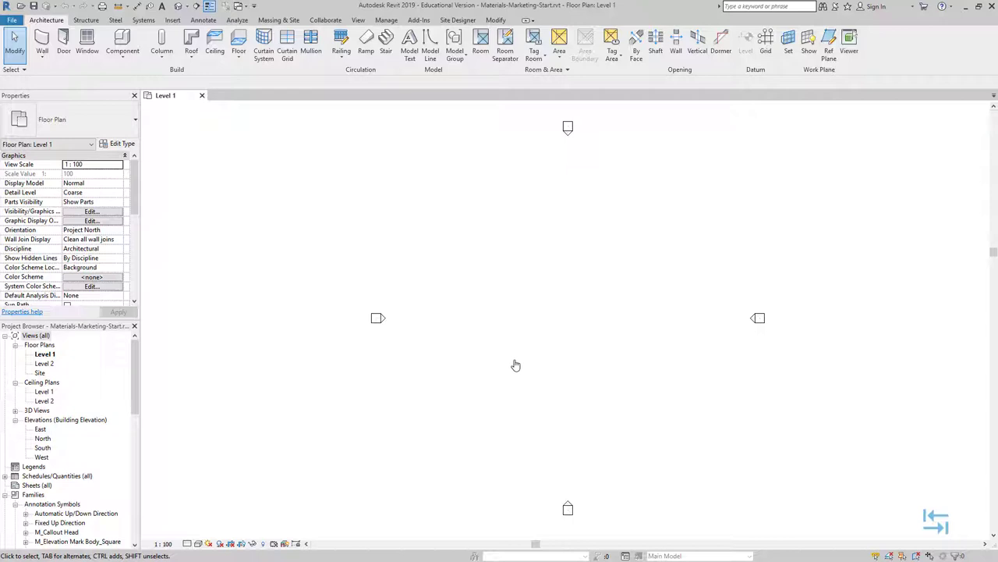
- From Manage > Materials, choose Open Existing Library and set the .adsklib file filter
{"action": "left_click", "coordinate": [387, 20]}
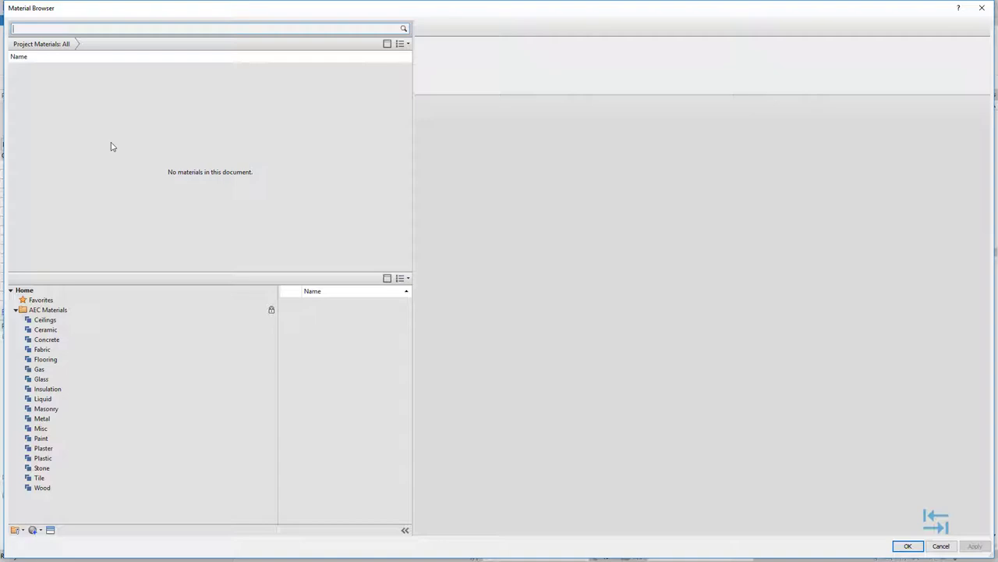
{"action": "left_click", "coordinate": [16, 309]}
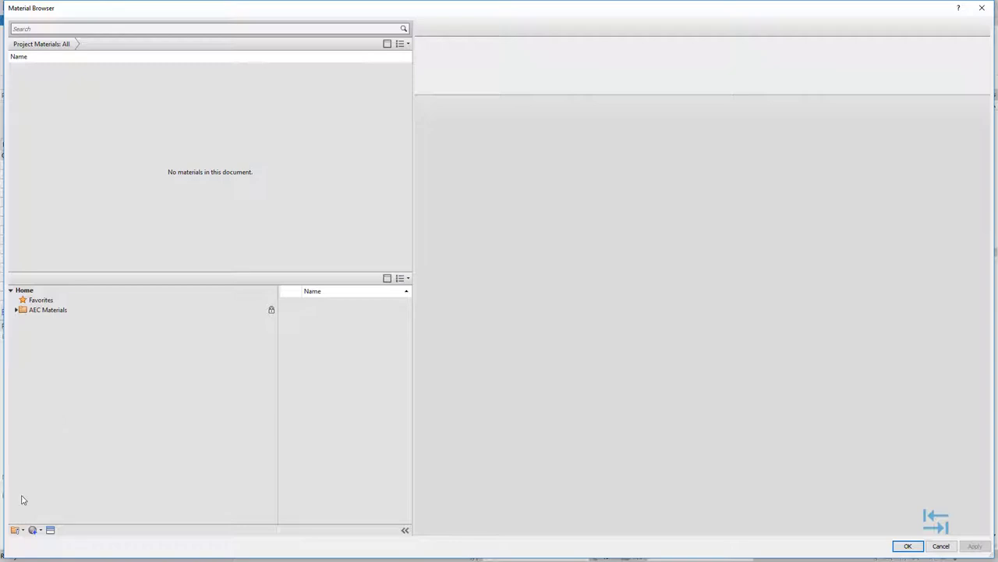
{"action": "left_click", "coordinate": [19, 530]}
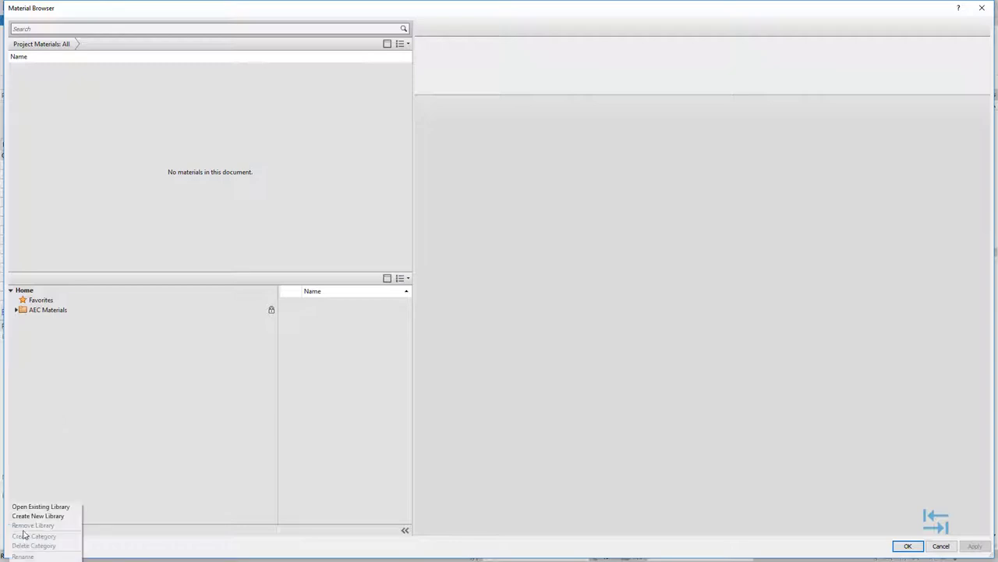
{"action": "left_click", "coordinate": [31, 507]}
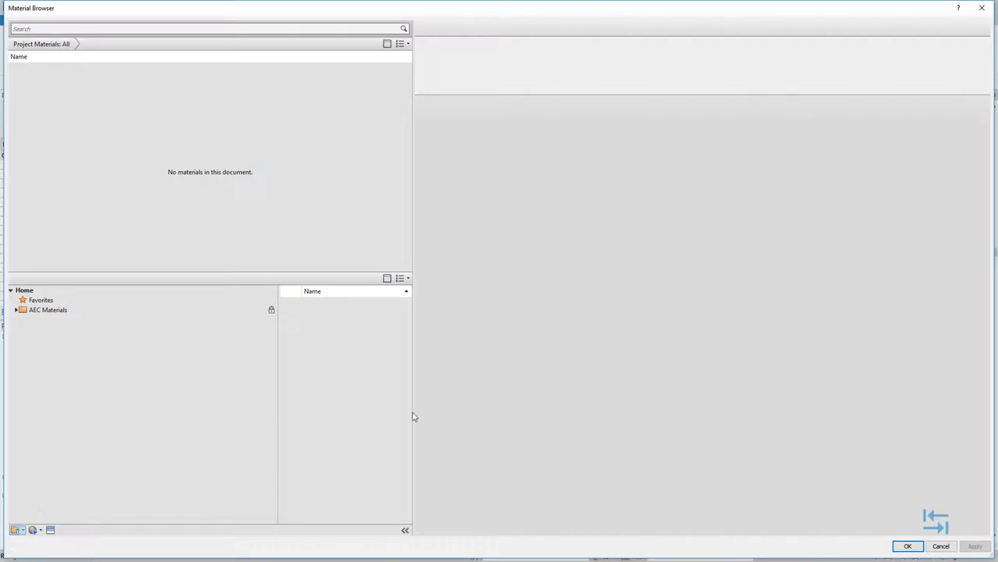
{"action": "left_click", "coordinate": [578, 428]}
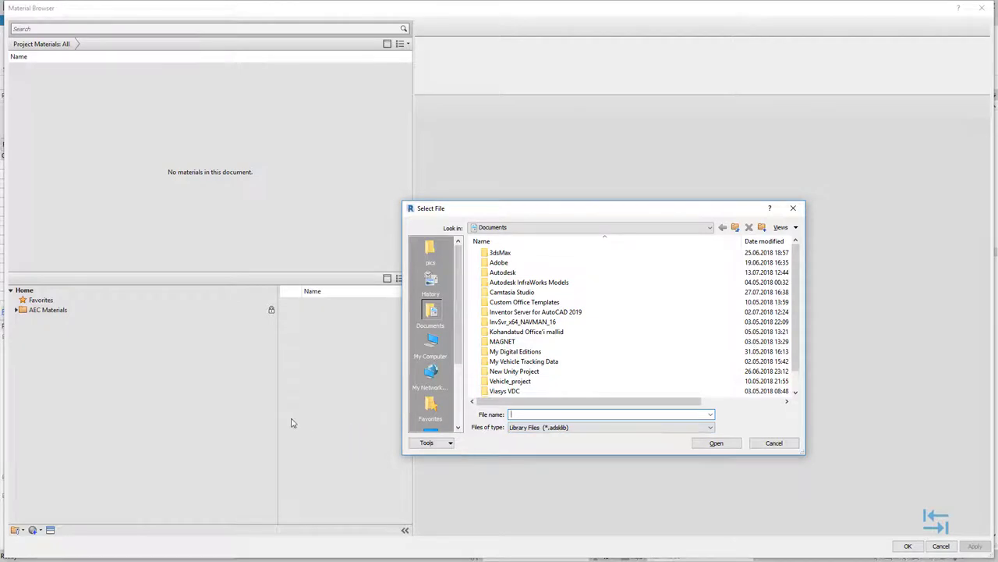
- Copy the material library folder's full path from File Explorer
{"action": "key", "text": "alt+Tab"}
{"action": "left_click_drag", "start_coordinate": [492, 254], "coordinate": [499, 264]}
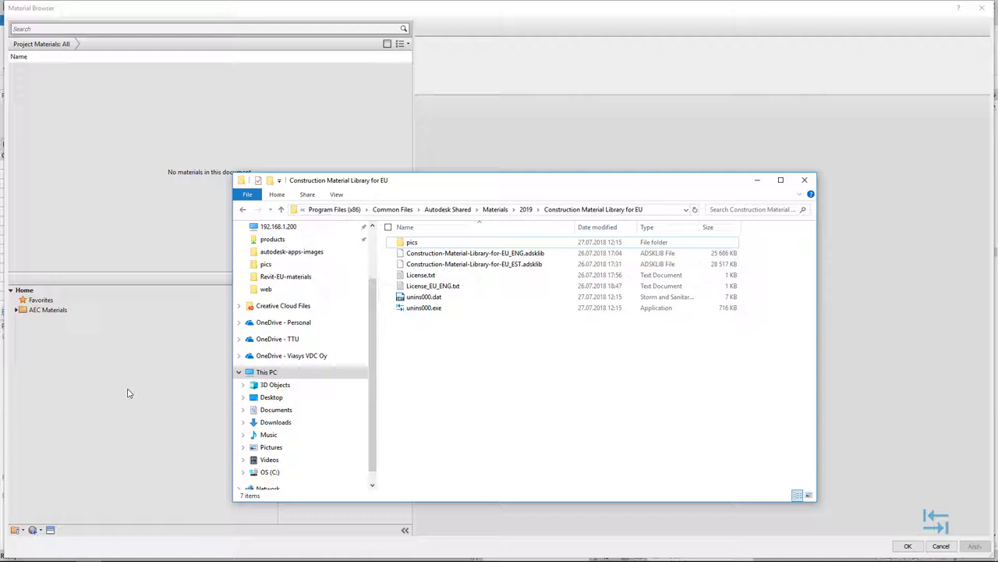
{"action": "left_click", "coordinate": [657, 208]}
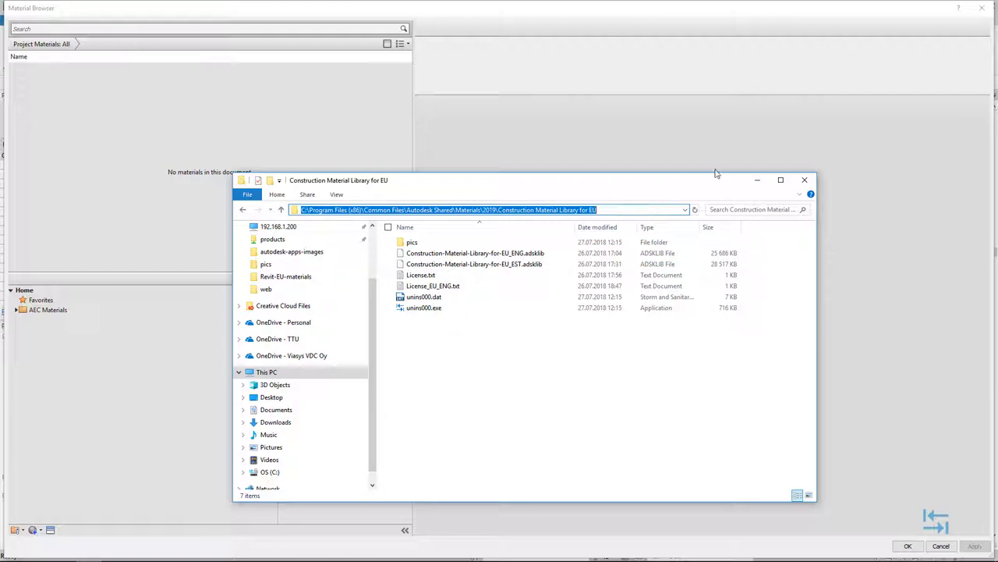
{"action": "left_click", "coordinate": [757, 185]}
- Paste that path in the picker and load the Construction-Material-Library-for-EU_EST .adsklib file
{"action": "left_click", "coordinate": [544, 415]}
{"action": "key", "text": "ctrl+v"}
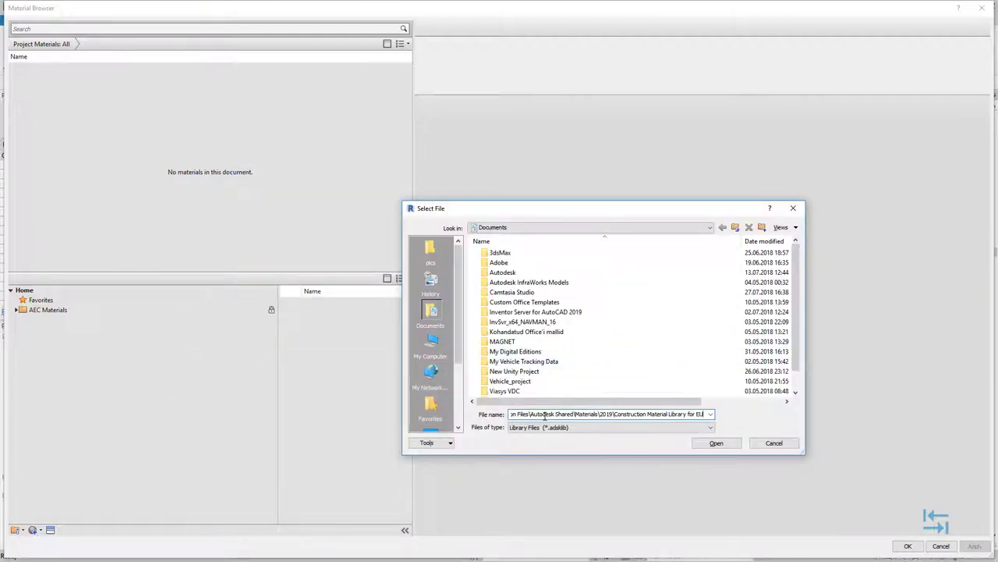
{"action": "key", "text": "Return"}
{"action": "left_click", "coordinate": [604, 273]}
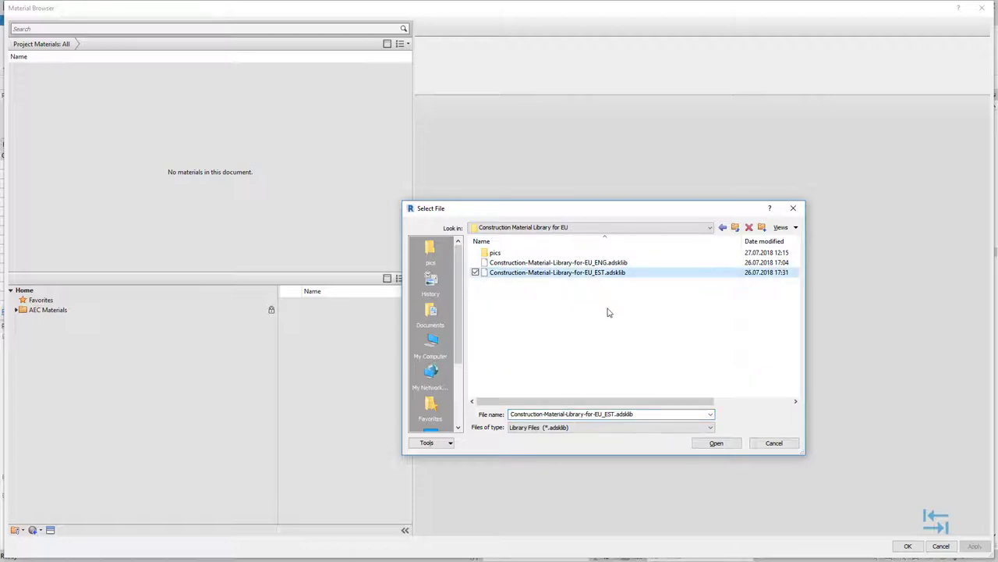
{"action": "left_click", "coordinate": [716, 443]}
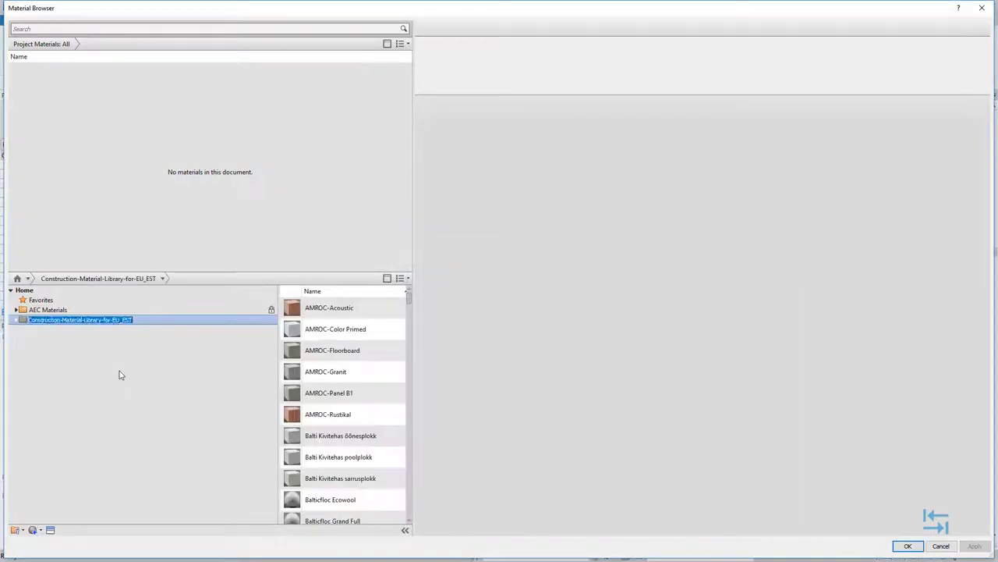
- Expand the EST library, browse Kergkruus and Klaasvill, and select ISOVER KL 32
{"action": "left_click", "coordinate": [16, 321]}
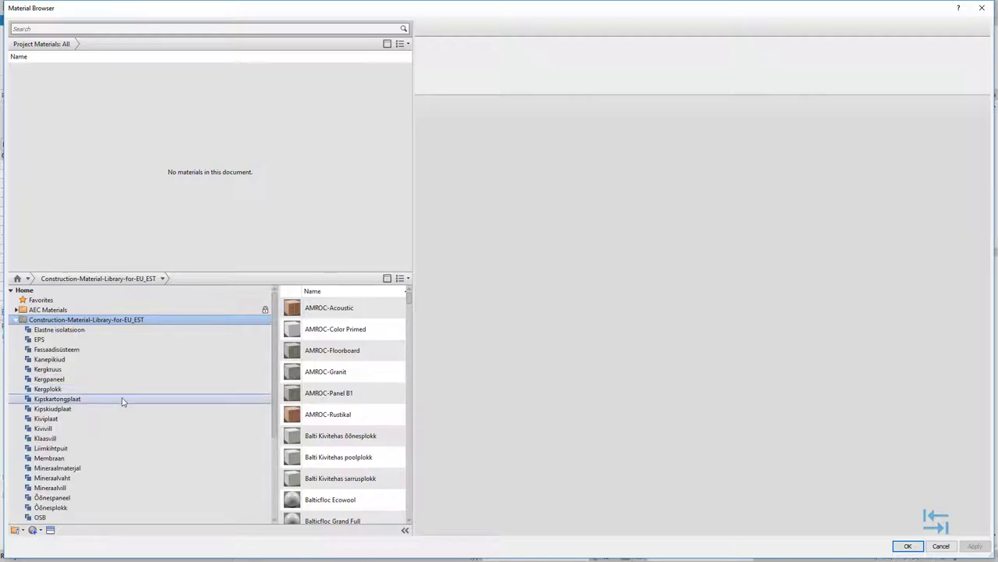
{"action": "scroll", "coordinate": [123, 402], "scroll_direction": "down", "scroll_amount": 1}
{"action": "scroll", "coordinate": [122, 402], "scroll_direction": "up", "scroll_amount": 1}
{"action": "left_click", "coordinate": [46, 371]}
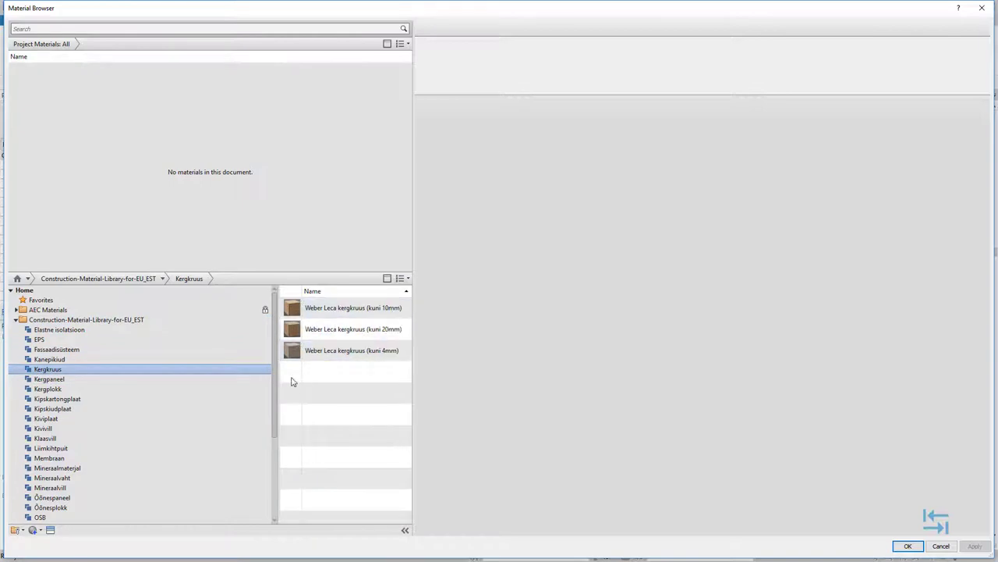
{"action": "left_click", "coordinate": [45, 437]}
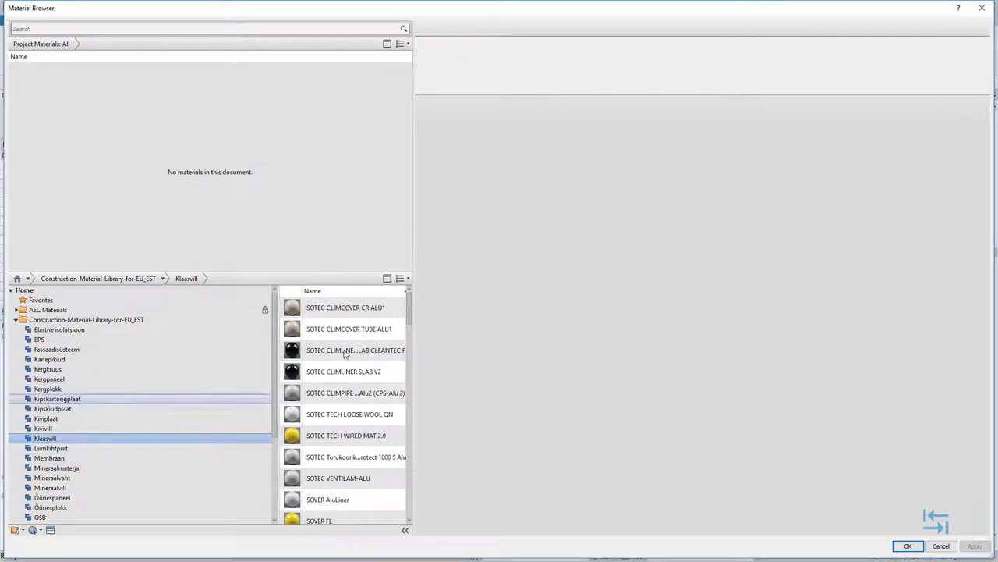
{"action": "scroll", "coordinate": [330, 425], "scroll_direction": "down", "scroll_amount": 3}
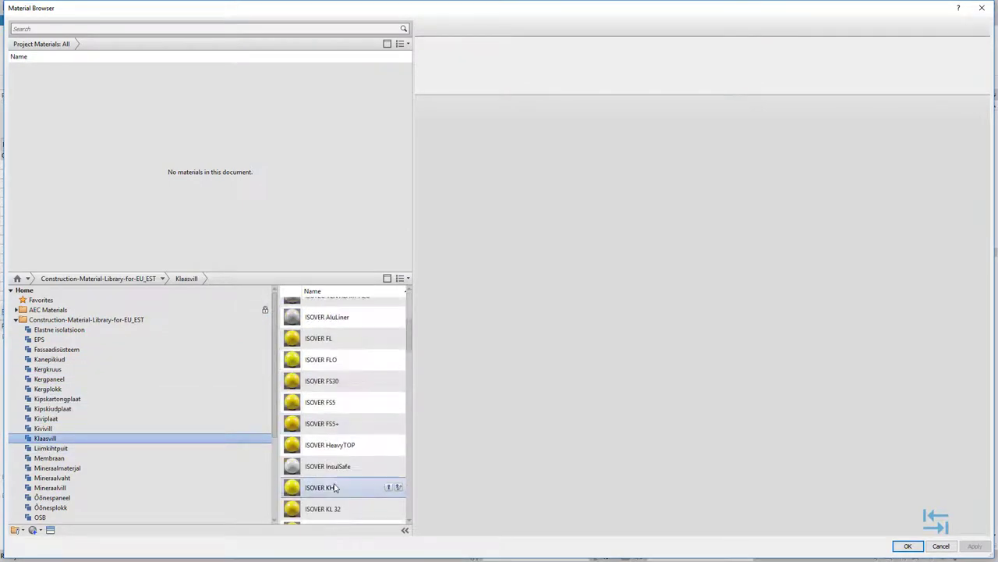
{"action": "left_click", "coordinate": [334, 508]}
{"action": "scroll", "coordinate": [334, 509], "scroll_direction": "down", "scroll_amount": 1}
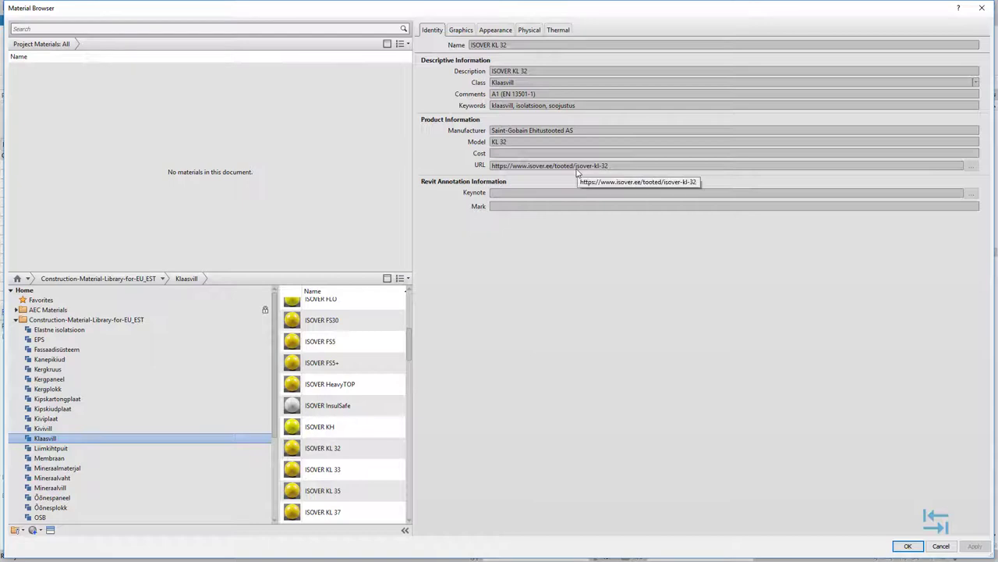
- Review ISOVER KL 32's Graphics and Appearance tabs and check the library's pics texture folder
{"action": "left_click", "coordinate": [461, 30]}
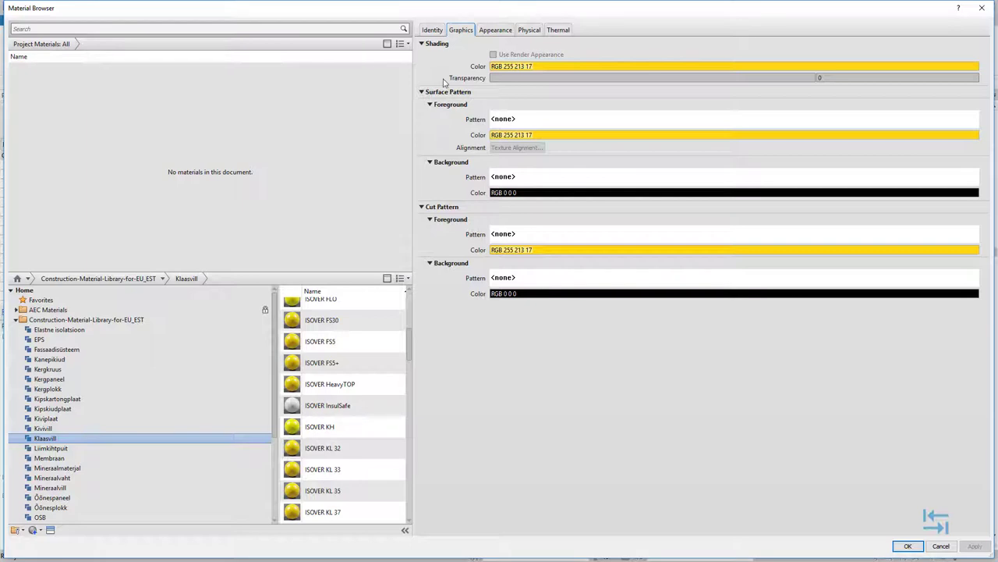
{"action": "left_click", "coordinate": [498, 31]}
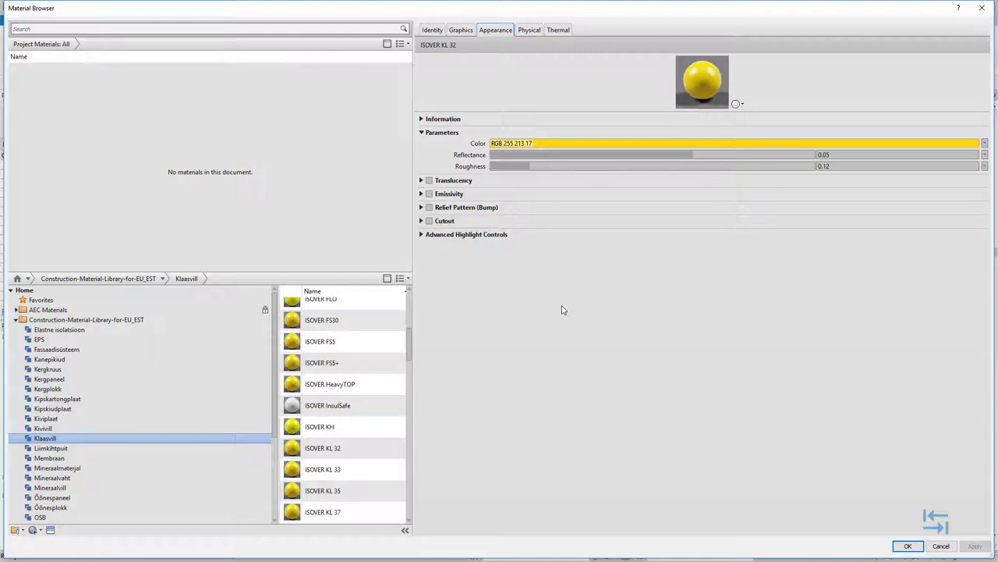
{"action": "key", "text": "alt+Tab"}
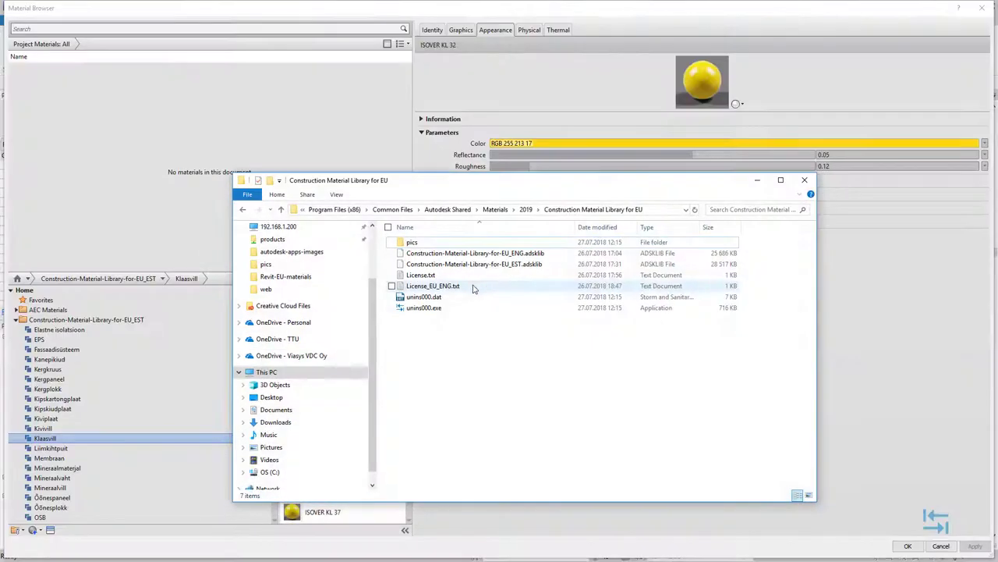
{"action": "double_click", "coordinate": [412, 243]}
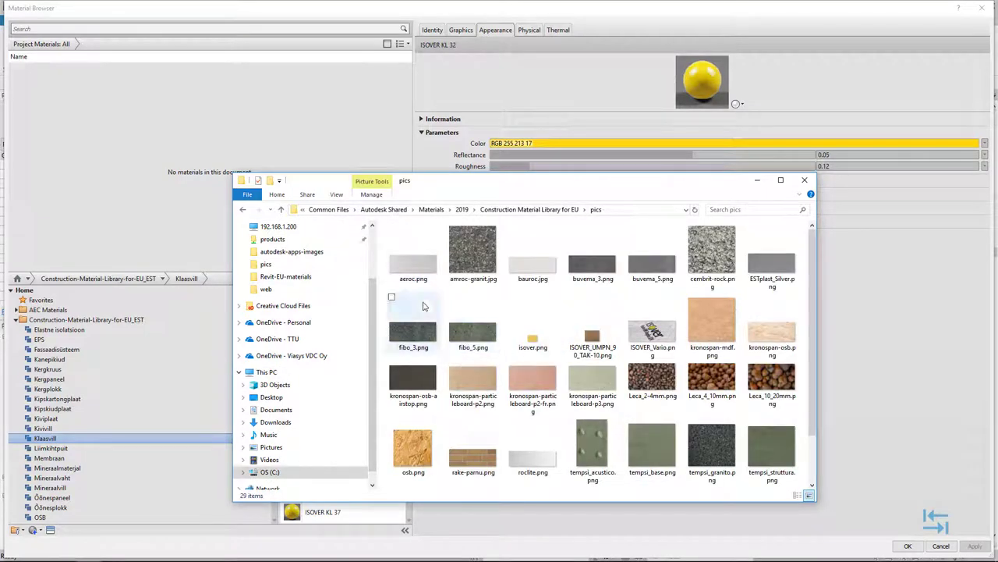
{"action": "key", "text": "alt+Left"}
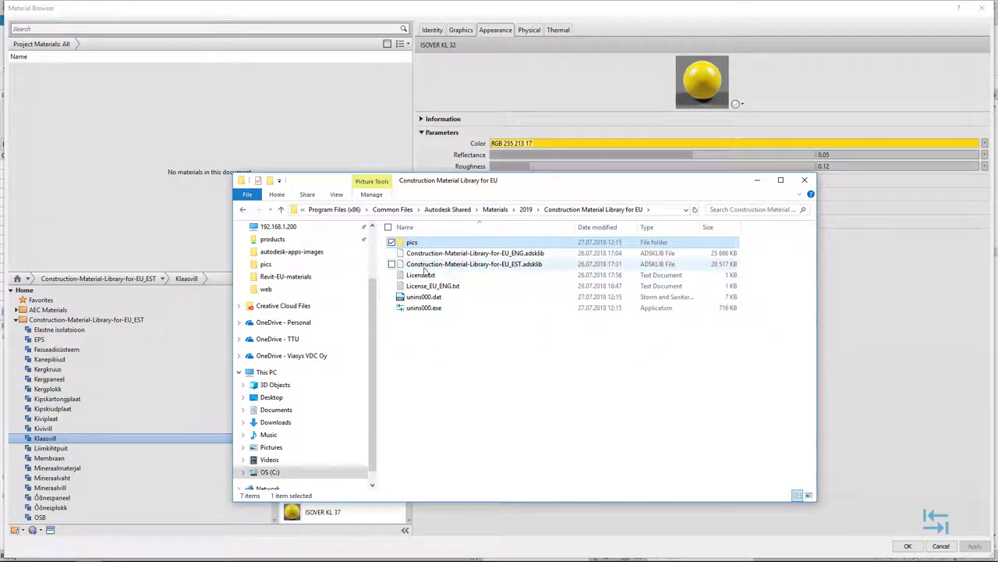
{"action": "left_click", "coordinate": [756, 180]}
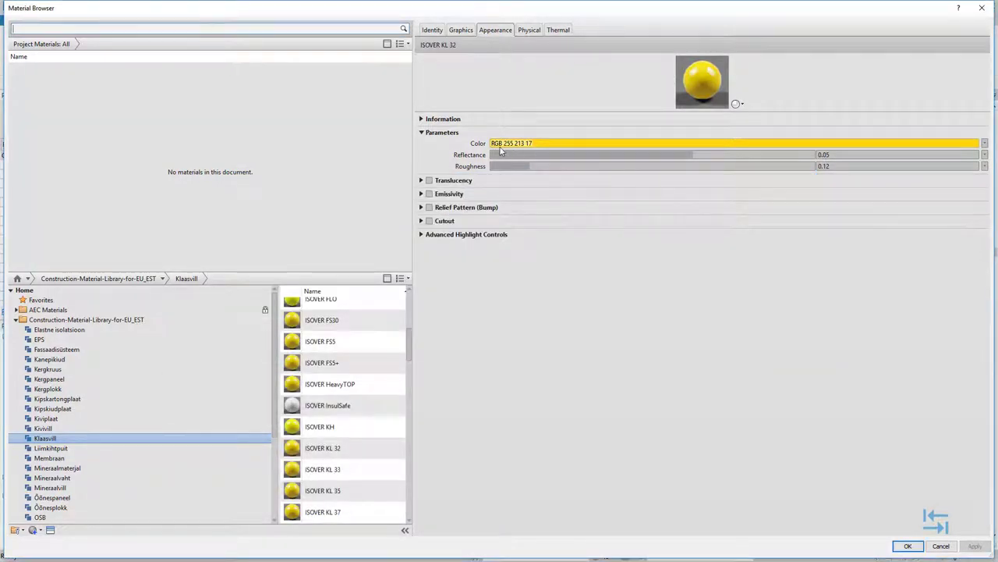
- Show its Physical Information and Mechanical sections, revealing the 65.00 kg/m³ density
{"action": "left_click", "coordinate": [529, 30]}
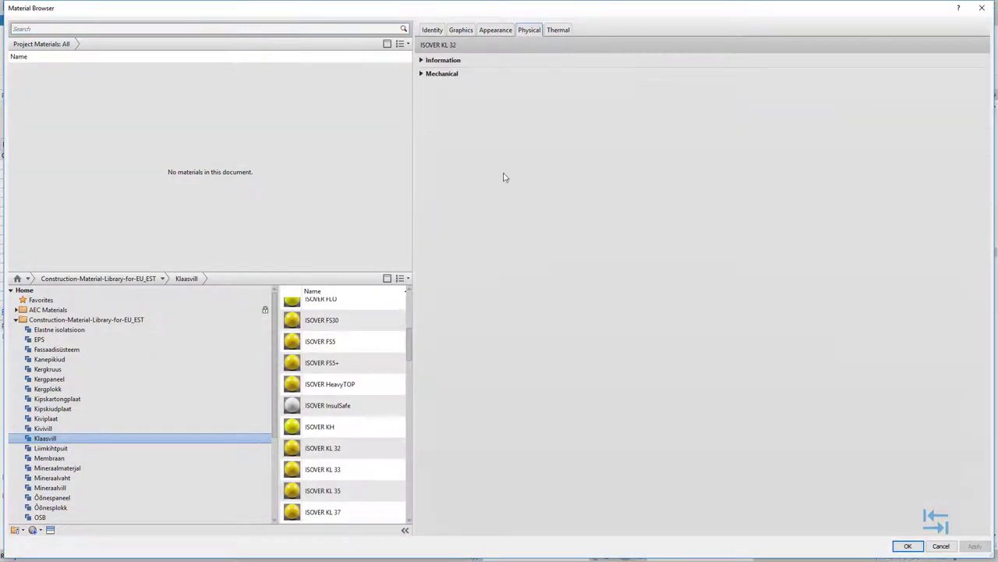
{"action": "left_click", "coordinate": [422, 61]}
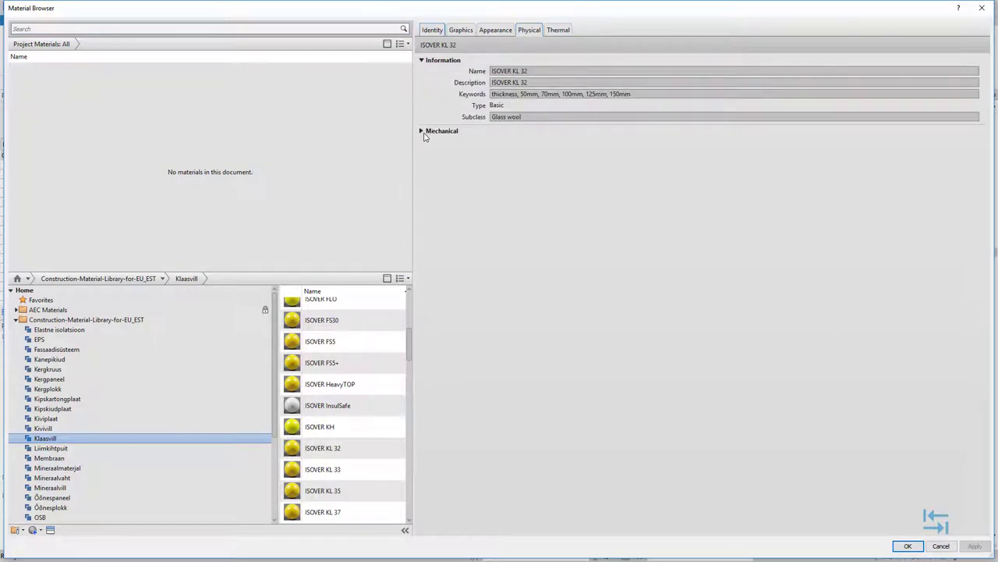
{"action": "left_click", "coordinate": [422, 131]}
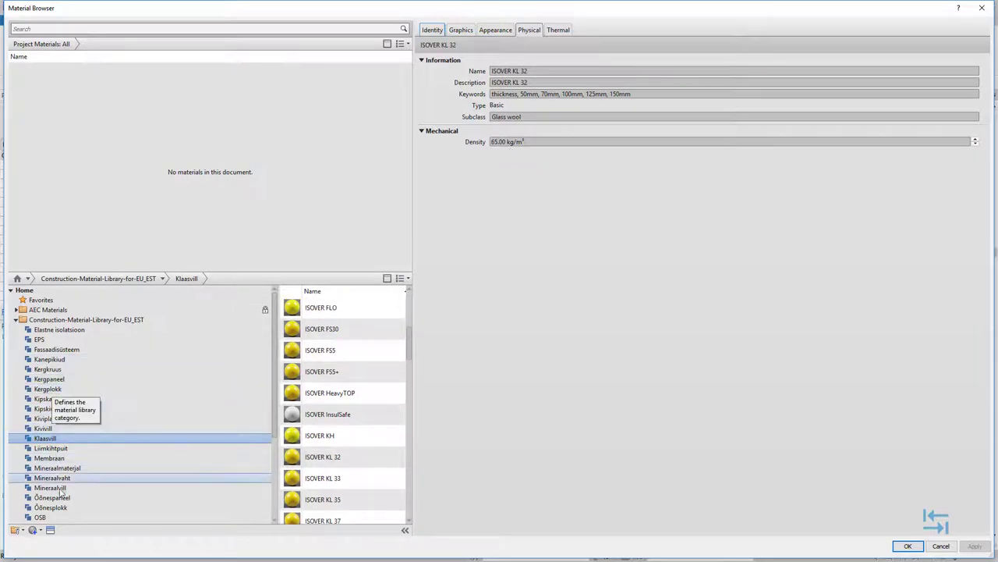
- Select Weber Fibo 3 from Kergplokk and review its concrete strength and thermal properties
{"action": "left_click", "coordinate": [47, 389]}
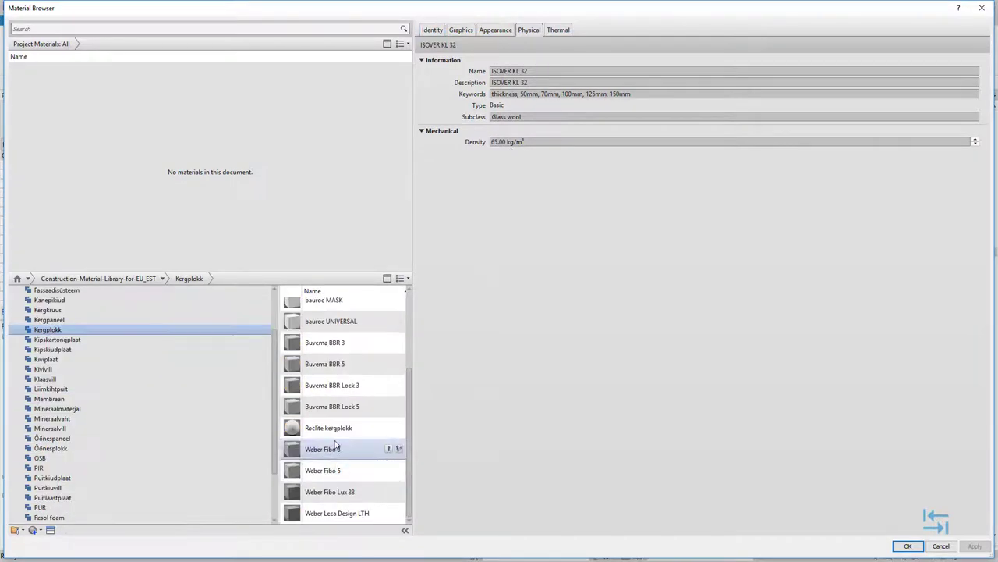
{"action": "left_click", "coordinate": [334, 448]}
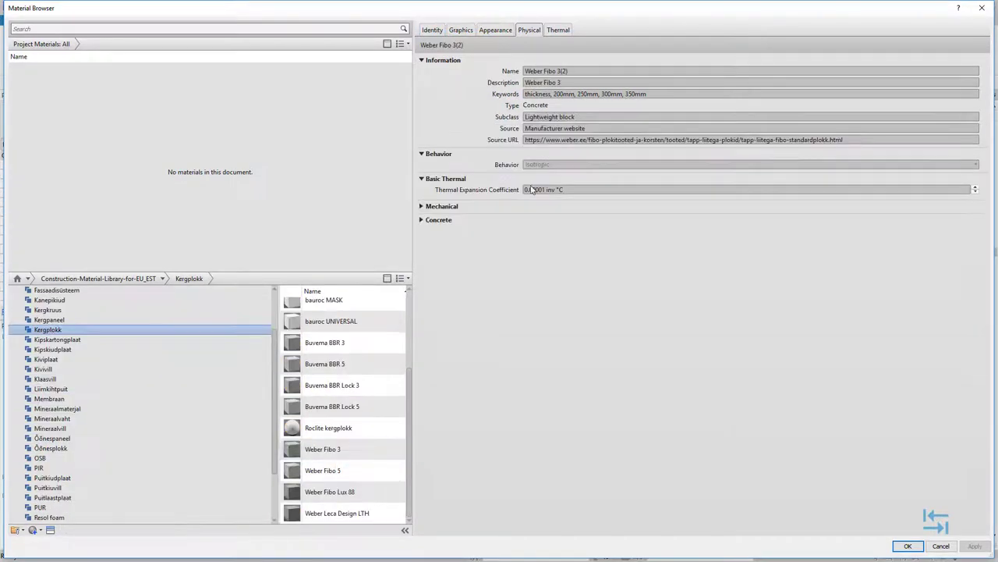
{"action": "left_click", "coordinate": [431, 220]}
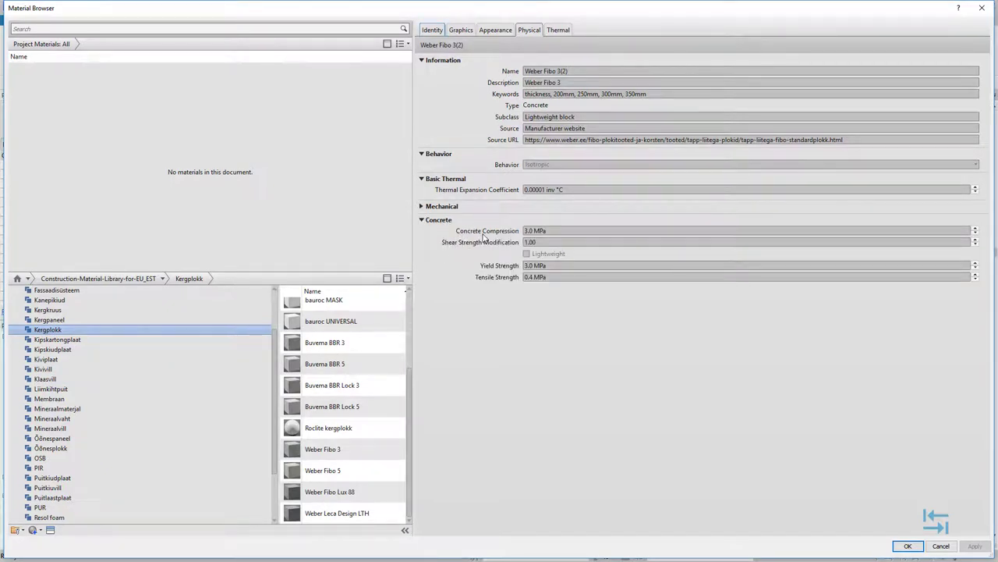
{"action": "left_click", "coordinate": [554, 33]}
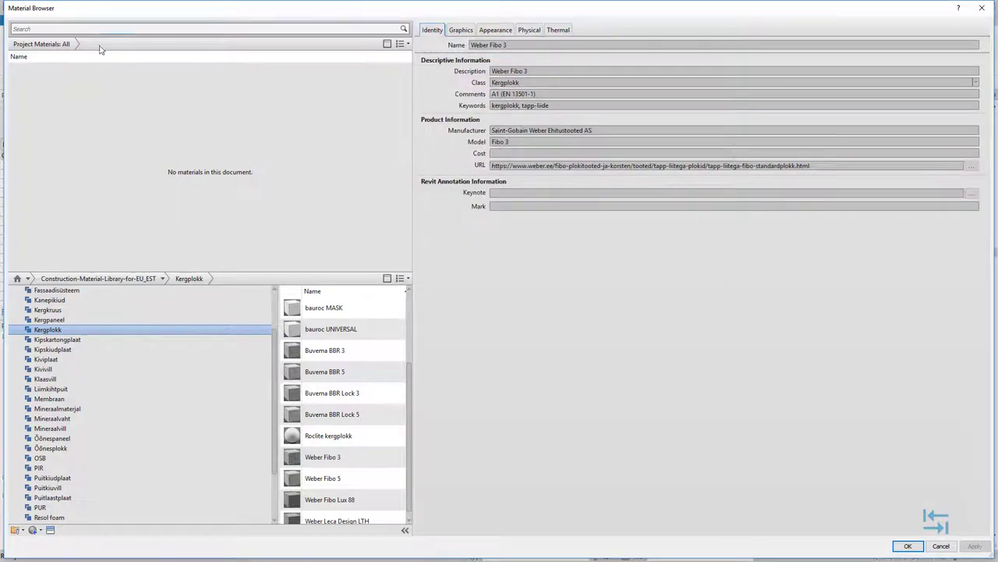
{"action": "left_click", "coordinate": [67, 29]}
{"action": "type", "text": "fibo"}
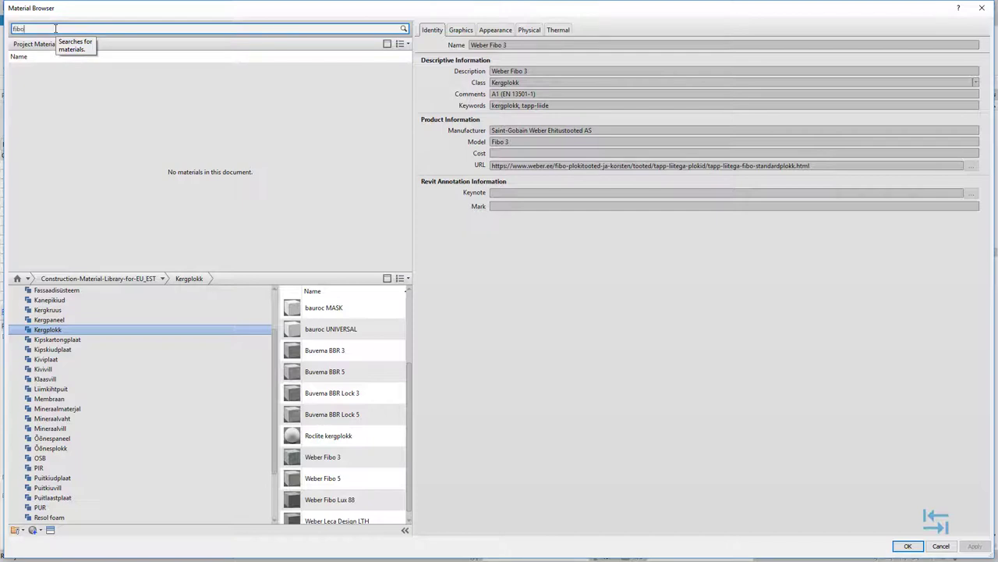
- Search the material library for 'fibo', 'eps' and 'kips' materials
{"action": "key", "text": "Return"}
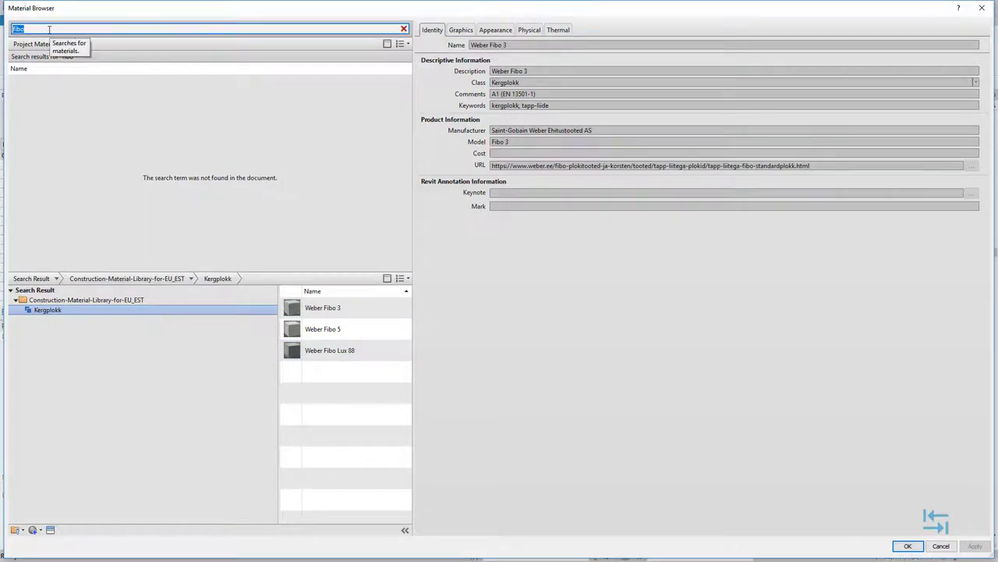
{"action": "type", "text": "eps"}
{"action": "key", "text": "Return"}
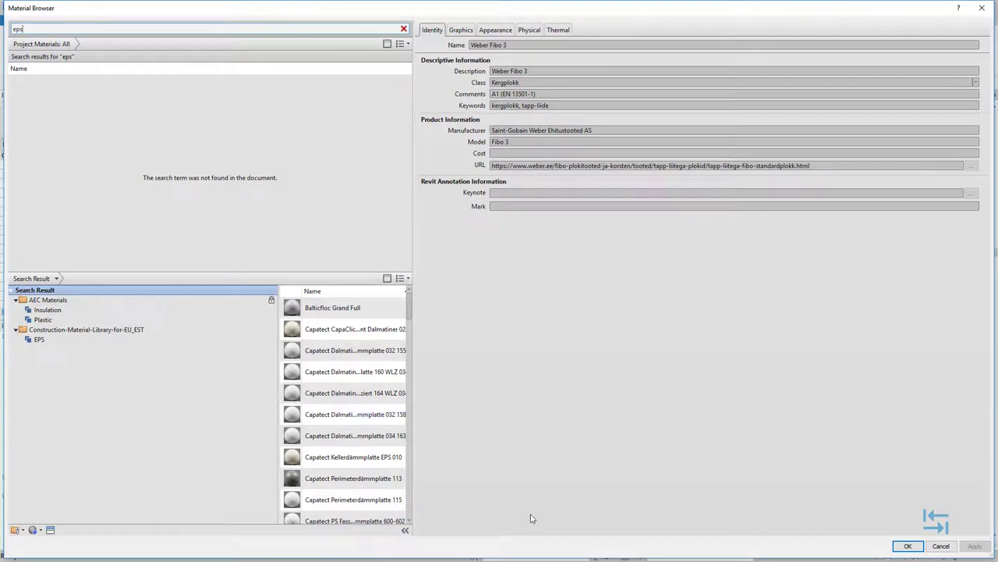
{"action": "scroll", "coordinate": [345, 416], "scroll_direction": "down", "scroll_amount": 10}
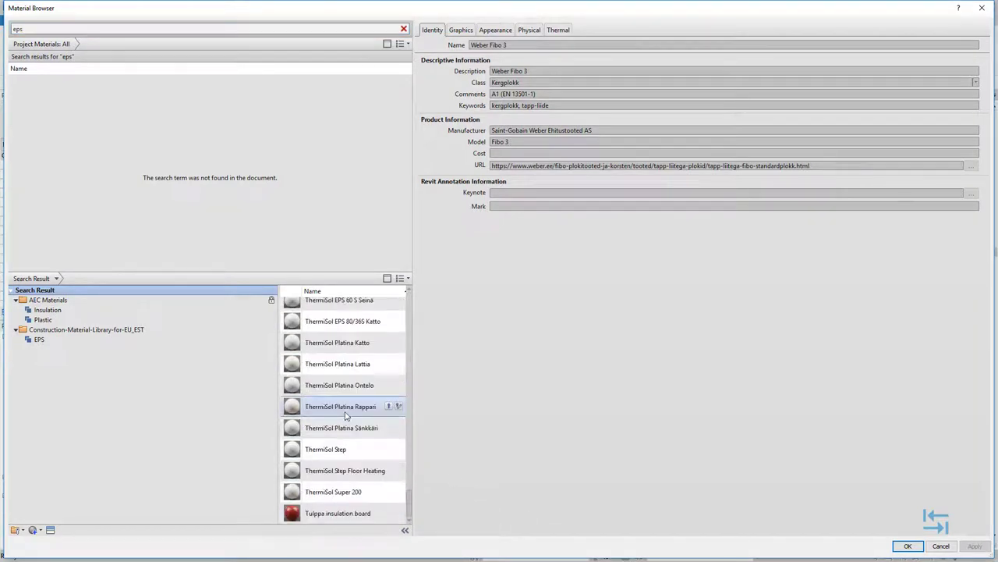
{"action": "scroll", "coordinate": [345, 416], "scroll_direction": "down", "scroll_amount": 2}
{"action": "scroll", "coordinate": [345, 416], "scroll_direction": "up", "scroll_amount": 5}
{"action": "scroll", "coordinate": [346, 415], "scroll_direction": "up", "scroll_amount": 5}
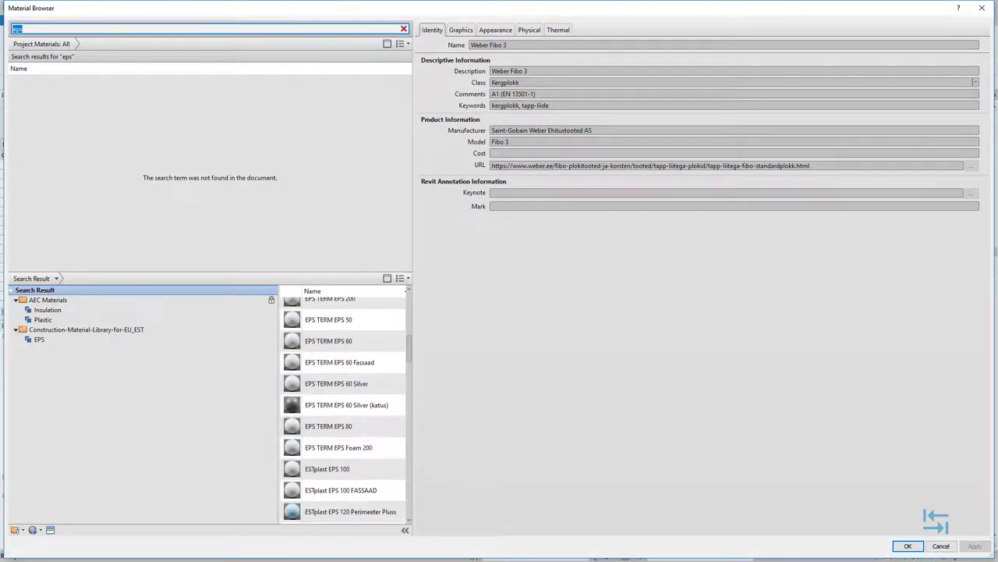
{"action": "type", "text": "kips"}
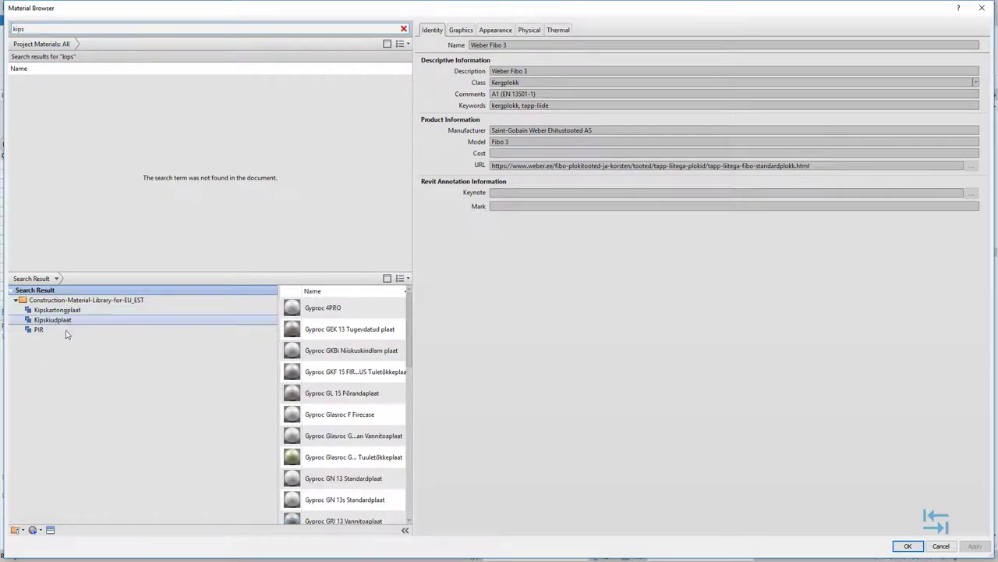
- Browse the PIR insulation class, then close the Material Browser with OK
{"action": "left_click", "coordinate": [38, 329]}
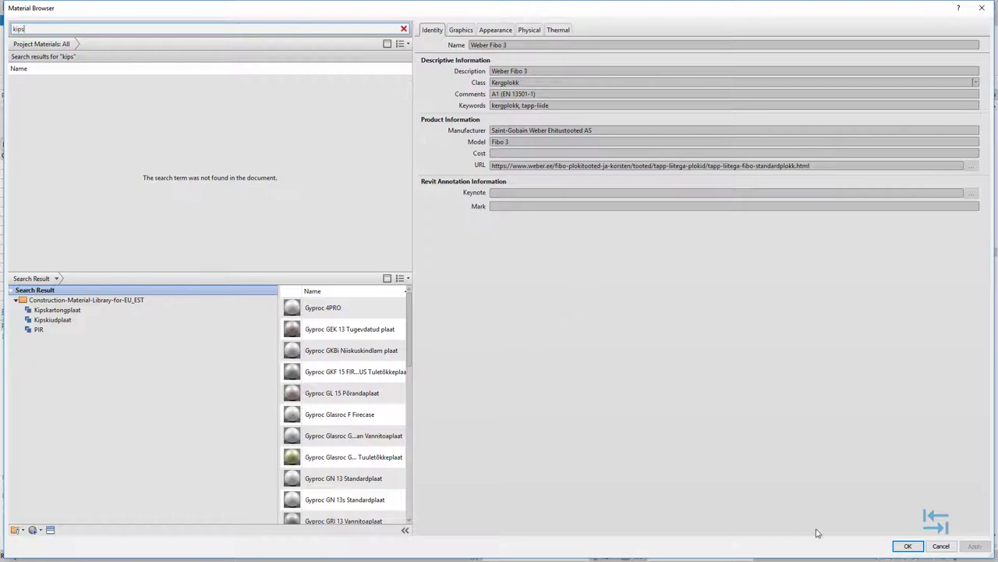
{"action": "left_click", "coordinate": [898, 547]}
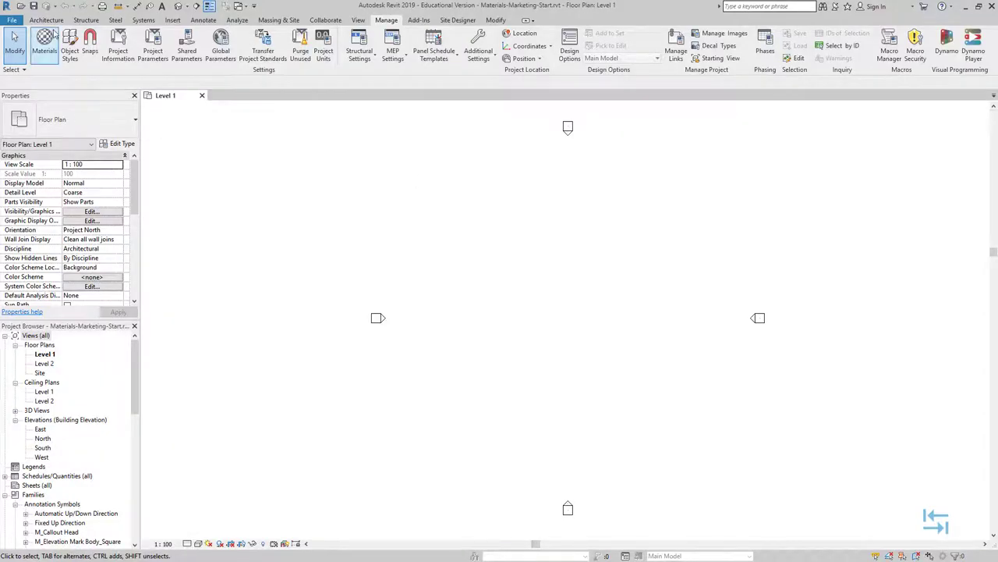
{"action": "left_click", "coordinate": [46, 19]}
- Draw a 5000 mm wall on Level 1 with its top constrained to Level 2
{"action": "left_click", "coordinate": [45, 53]}
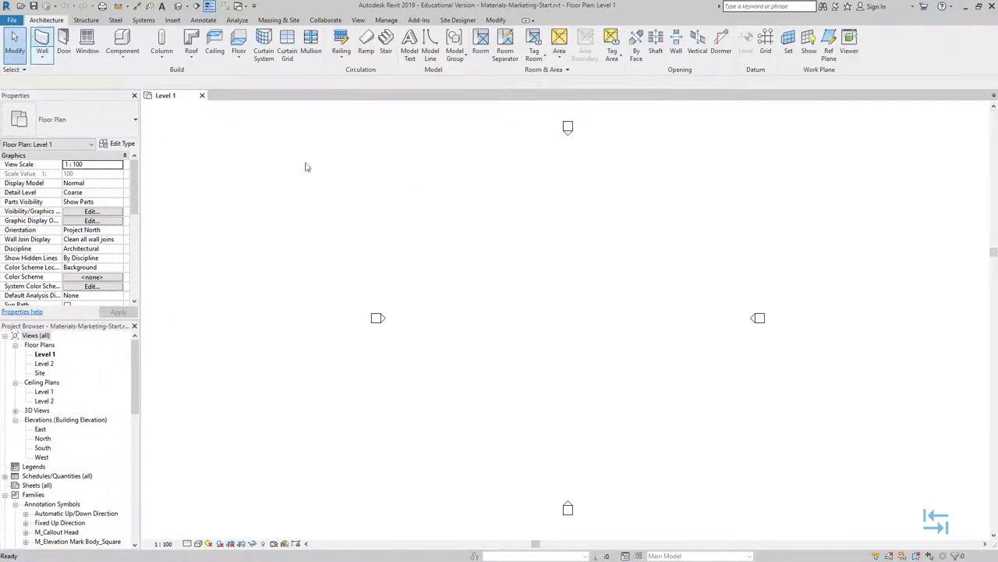
{"action": "left_click", "coordinate": [123, 83]}
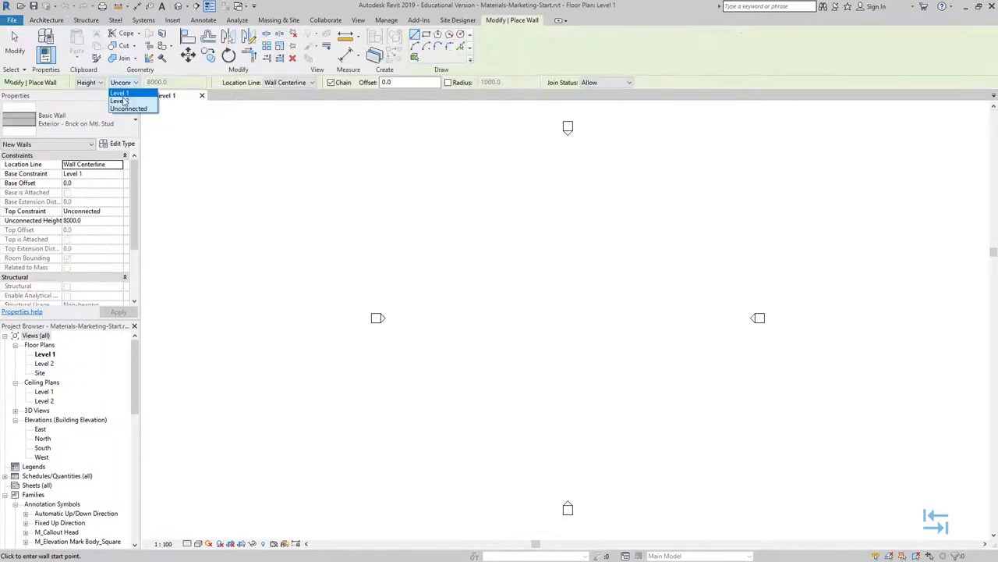
{"action": "left_click", "coordinate": [121, 99]}
{"action": "left_click", "coordinate": [437, 275]}
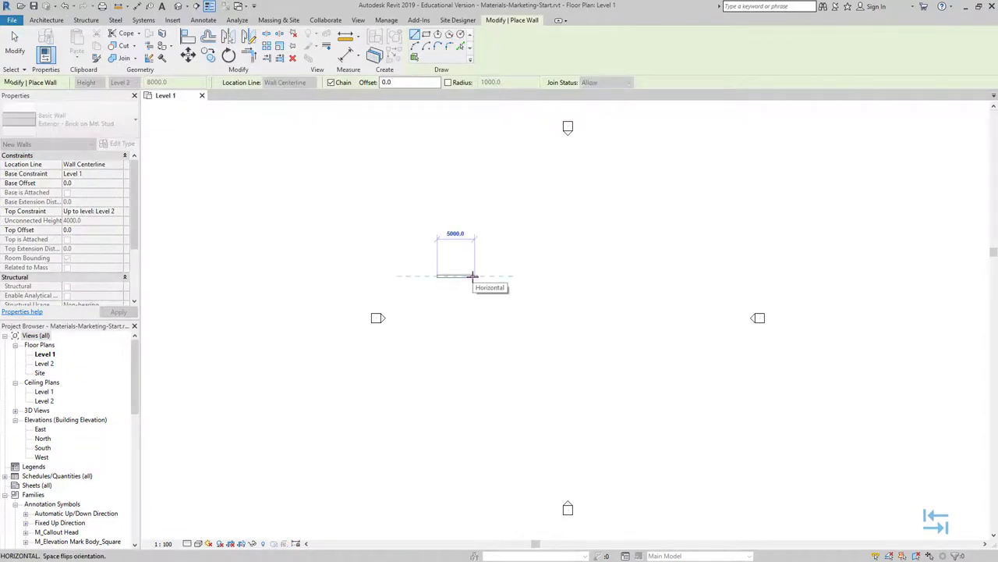
{"action": "left_click", "coordinate": [474, 276]}
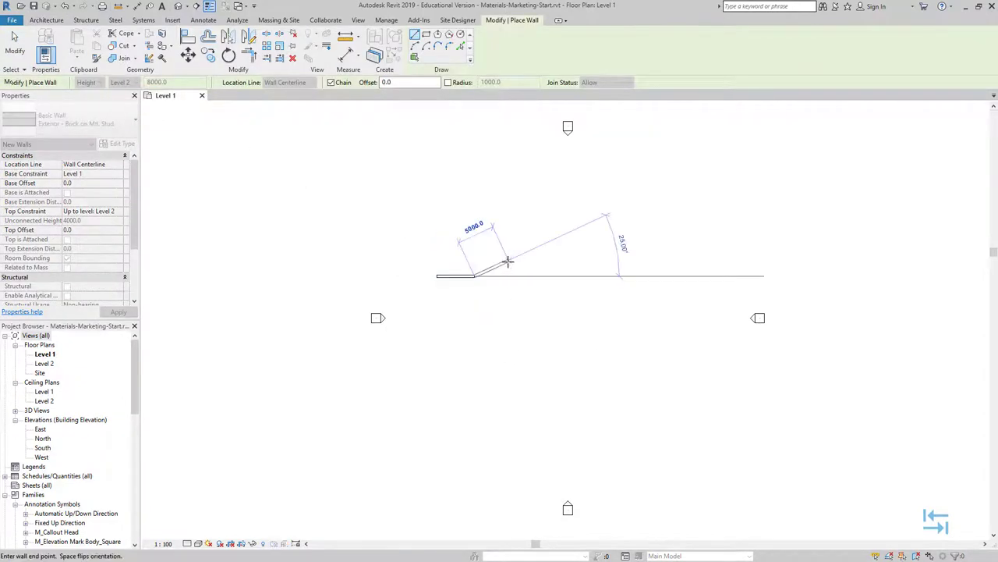
{"action": "key", "text": "Escape"}
{"action": "key", "text": "Escape"}
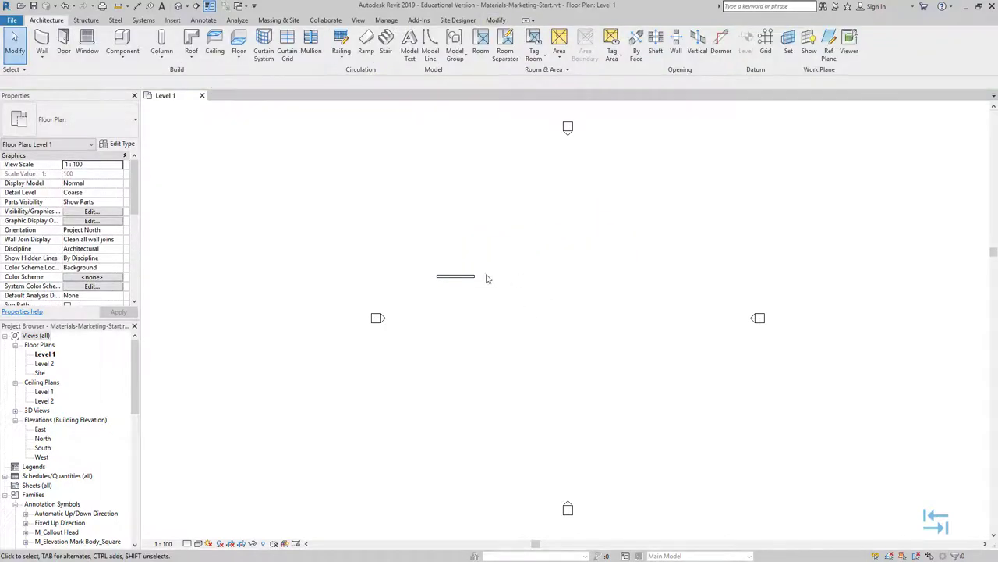
- Select the new wall and open its Edit Type properties
{"action": "left_click", "coordinate": [466, 276]}
{"action": "scroll", "coordinate": [455, 288], "scroll_direction": "up", "scroll_amount": 5}
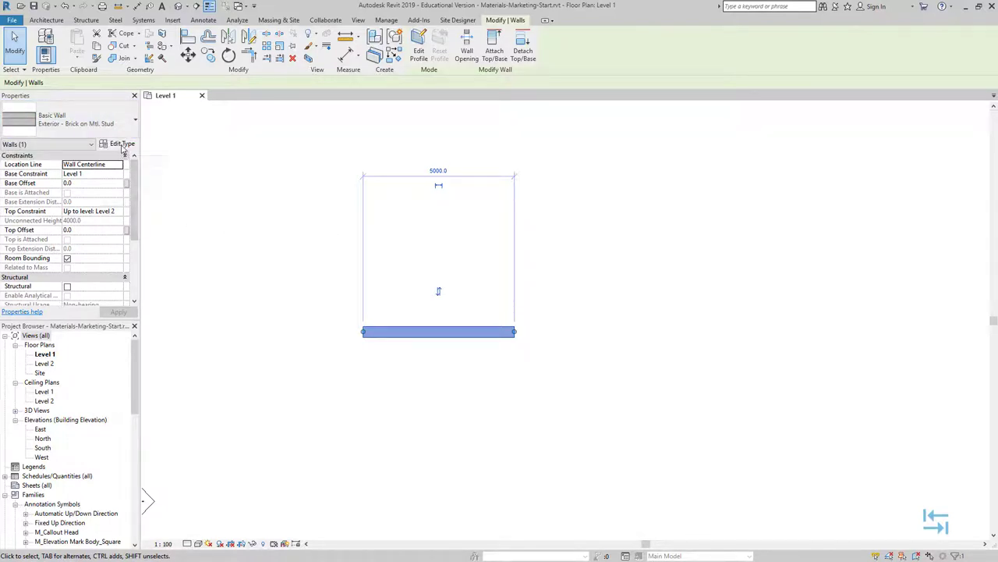
{"action": "left_click", "coordinate": [121, 145]}
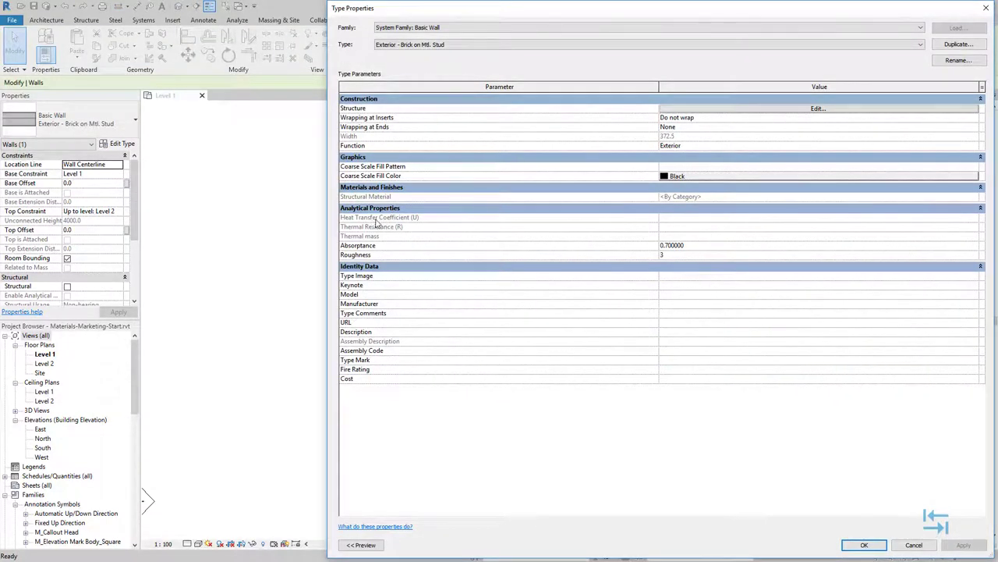
- Add Weber Fibo 5 from the EST library as the Structure [1] layer material
{"action": "left_click", "coordinate": [811, 110]}
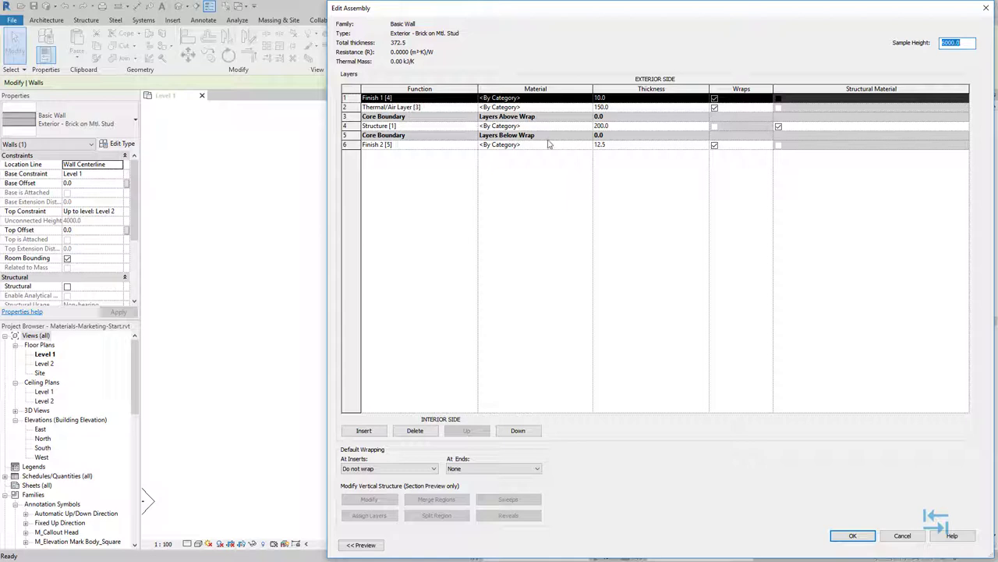
{"action": "left_click", "coordinate": [515, 127]}
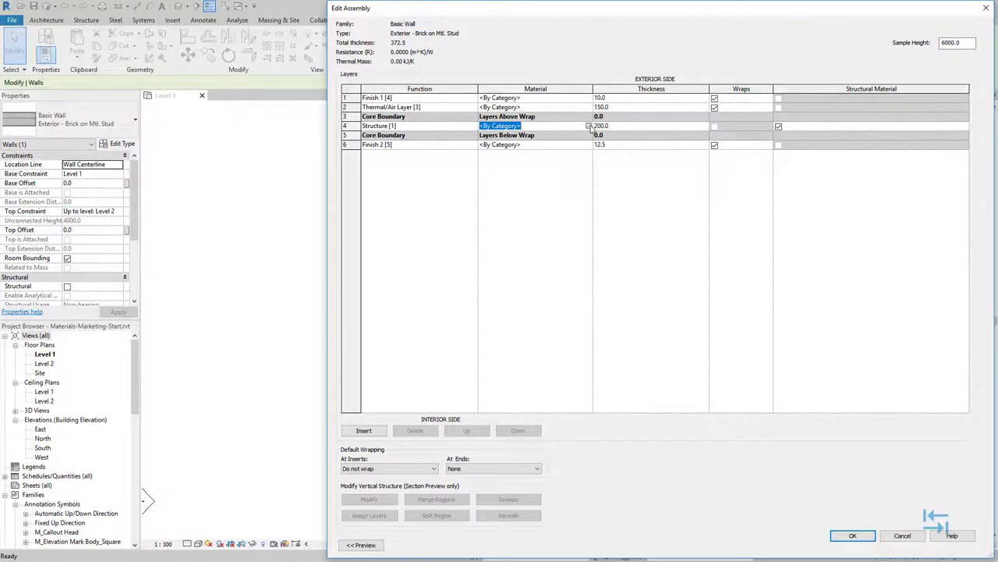
{"action": "left_click", "coordinate": [589, 126]}
{"action": "type", "text": "fib"}
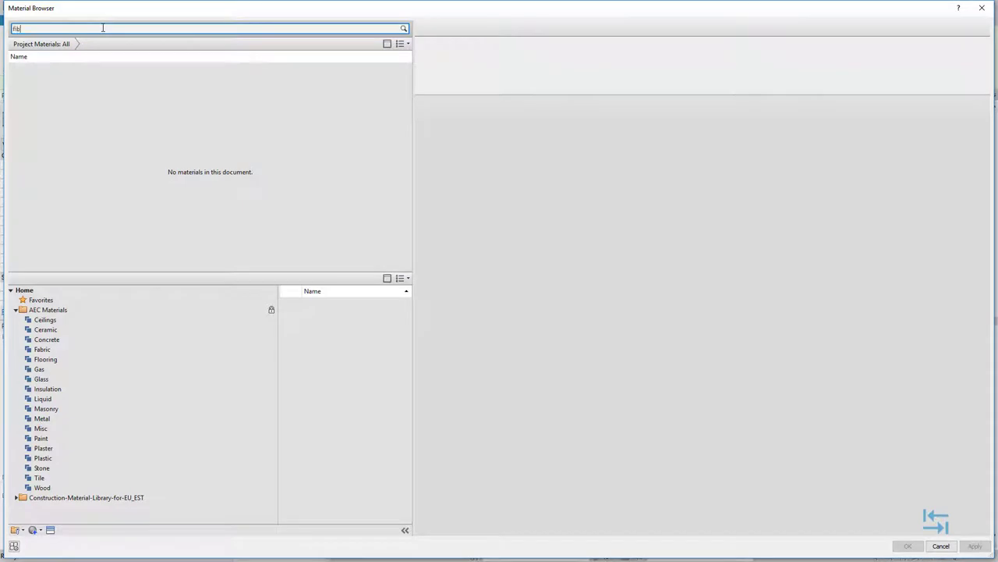
{"action": "type", "text": "o"}
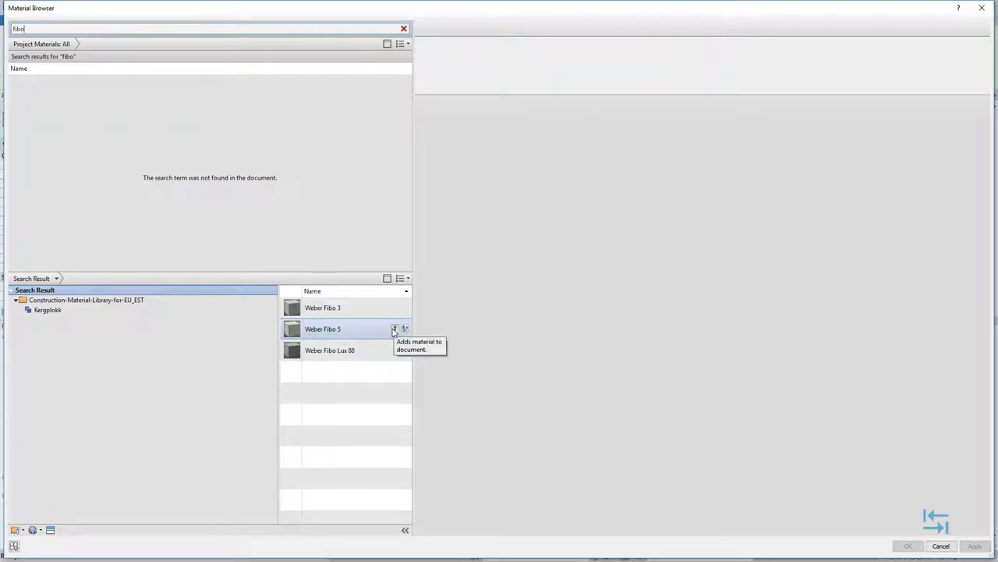
{"action": "left_click", "coordinate": [395, 329]}
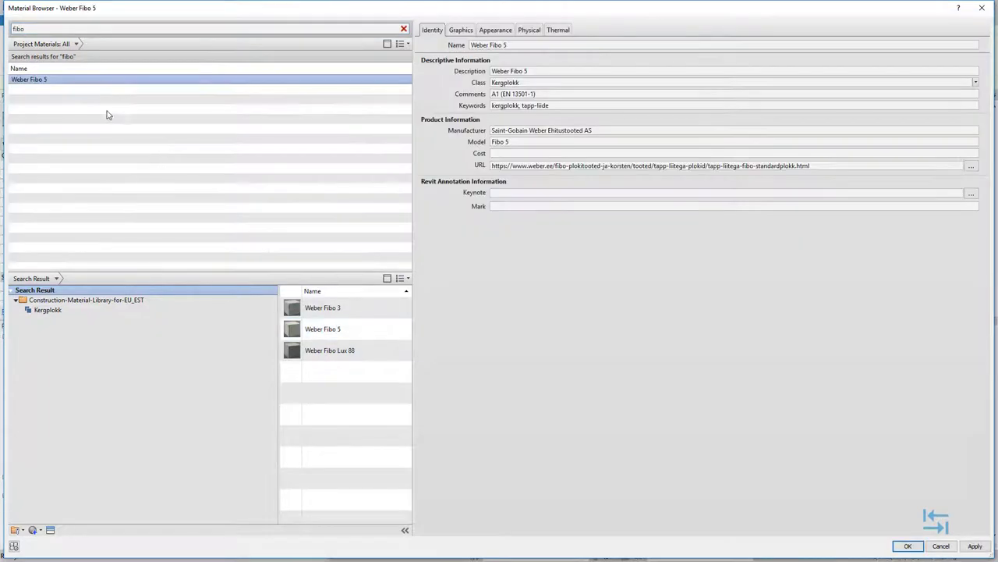
{"action": "left_click", "coordinate": [908, 546]}
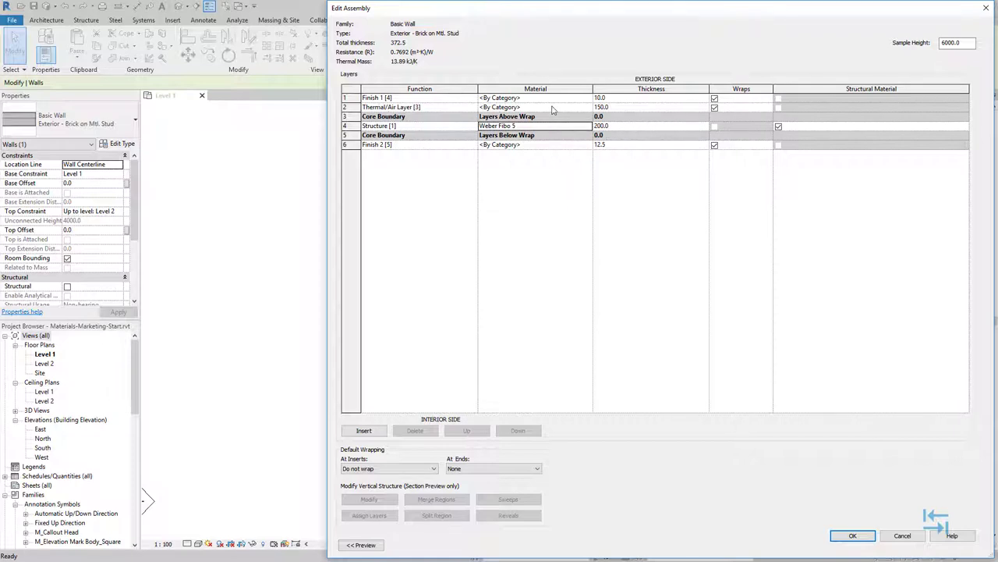
- Inspect ISOVER KL 32, add it to the project, and assign it to Thermal/Air Layer [3]
{"action": "left_click", "coordinate": [585, 108]}
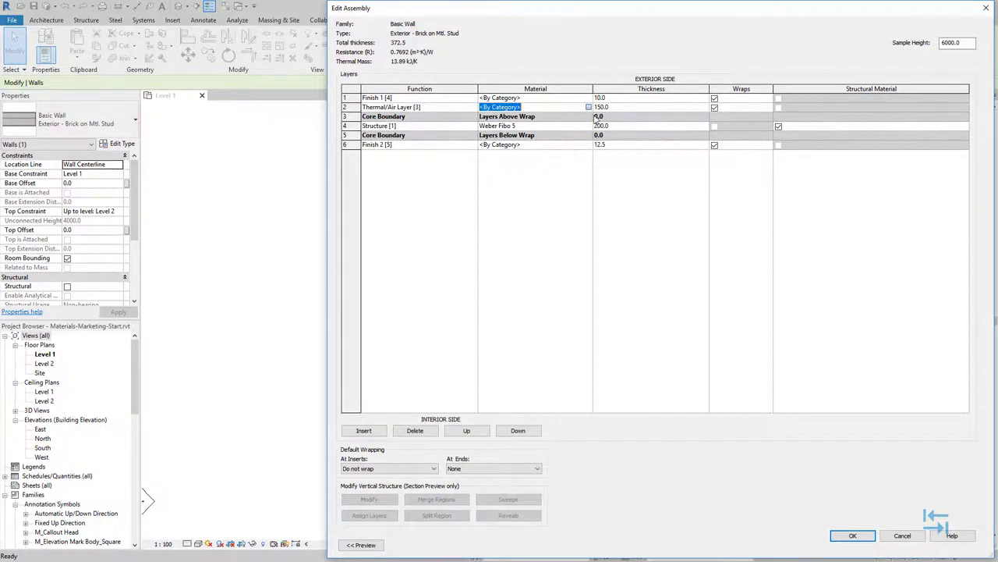
{"action": "left_click", "coordinate": [588, 107]}
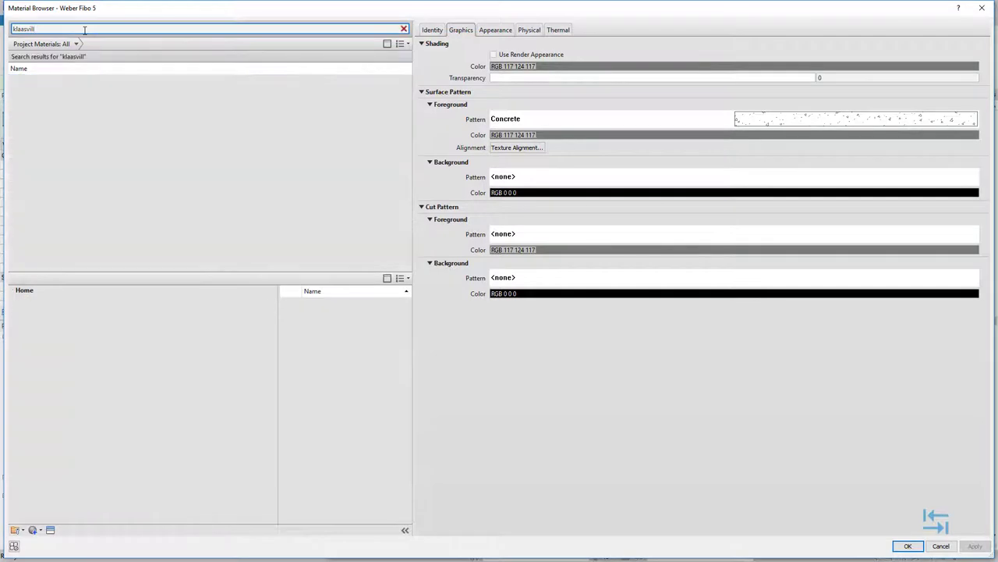
{"action": "left_click", "coordinate": [346, 386]}
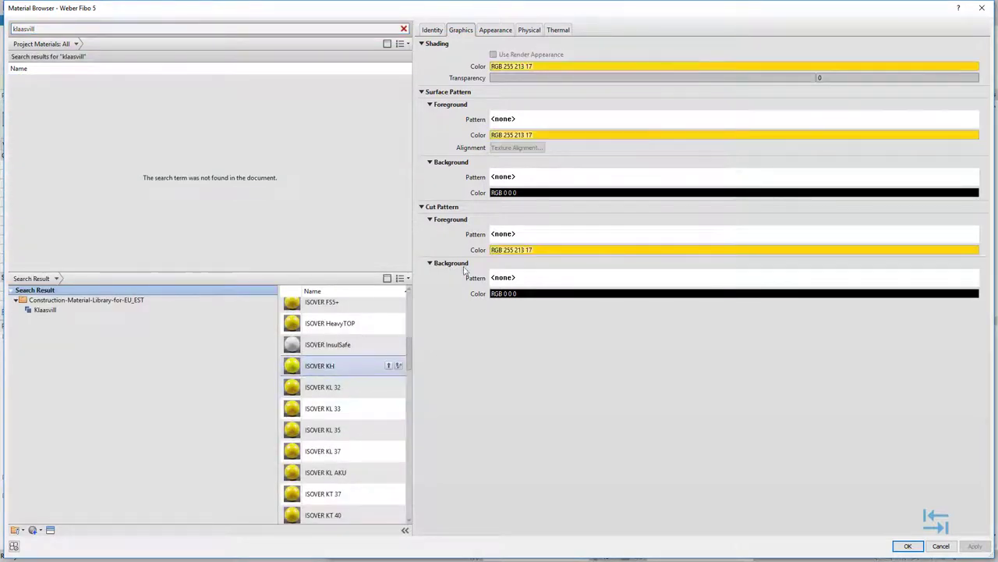
{"action": "left_click", "coordinate": [528, 32]}
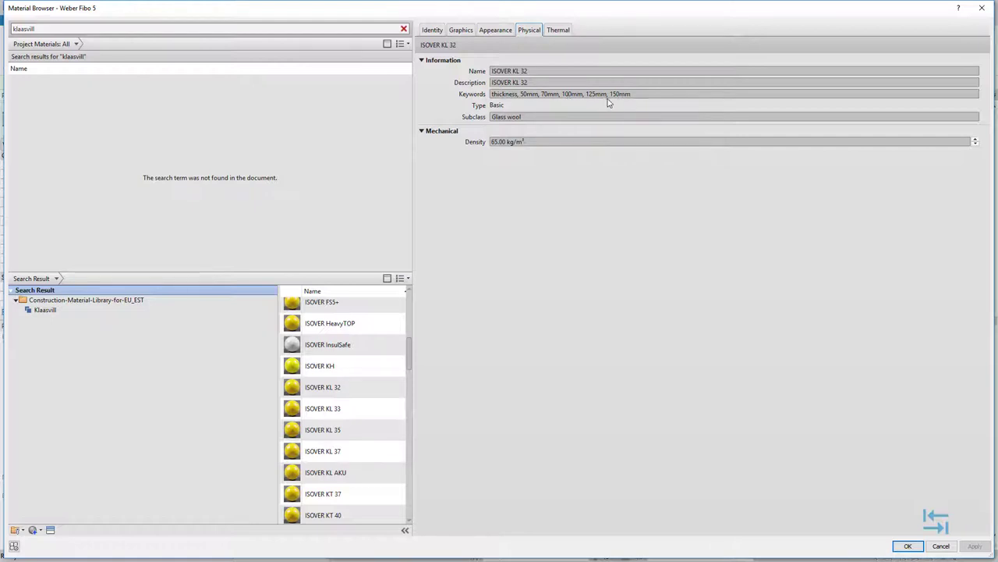
{"action": "left_click", "coordinate": [392, 388]}
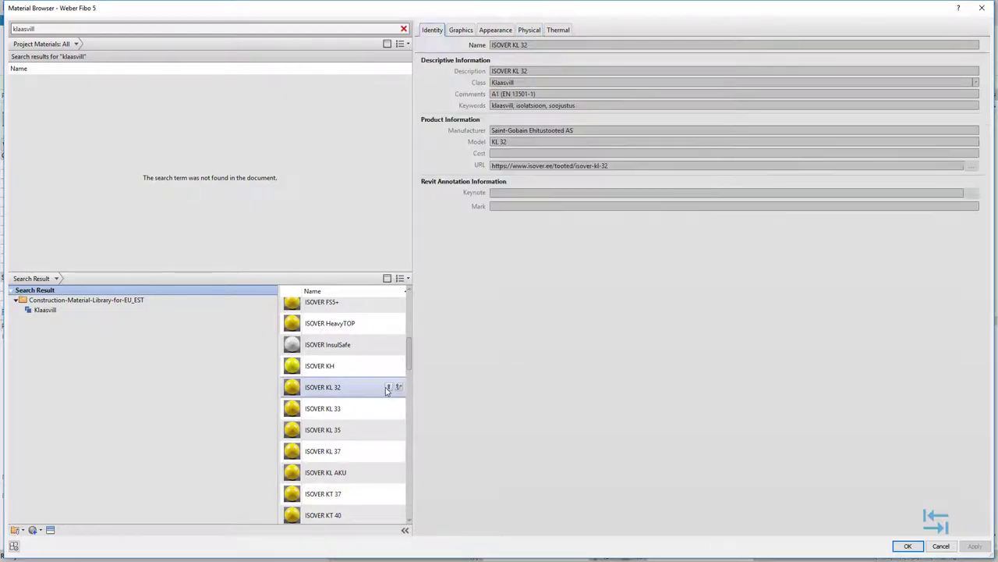
{"action": "left_click", "coordinate": [390, 387]}
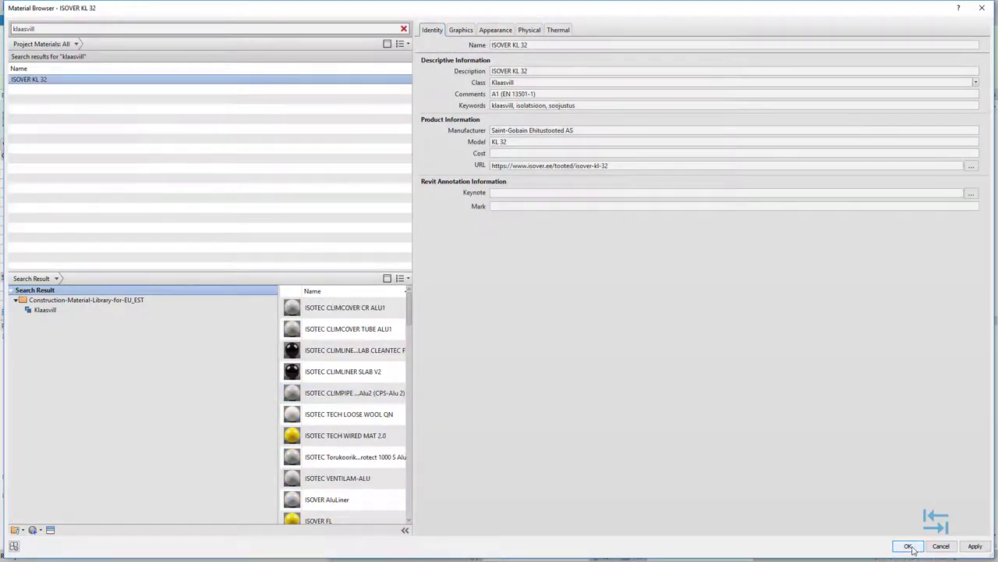
{"action": "left_click", "coordinate": [908, 546]}
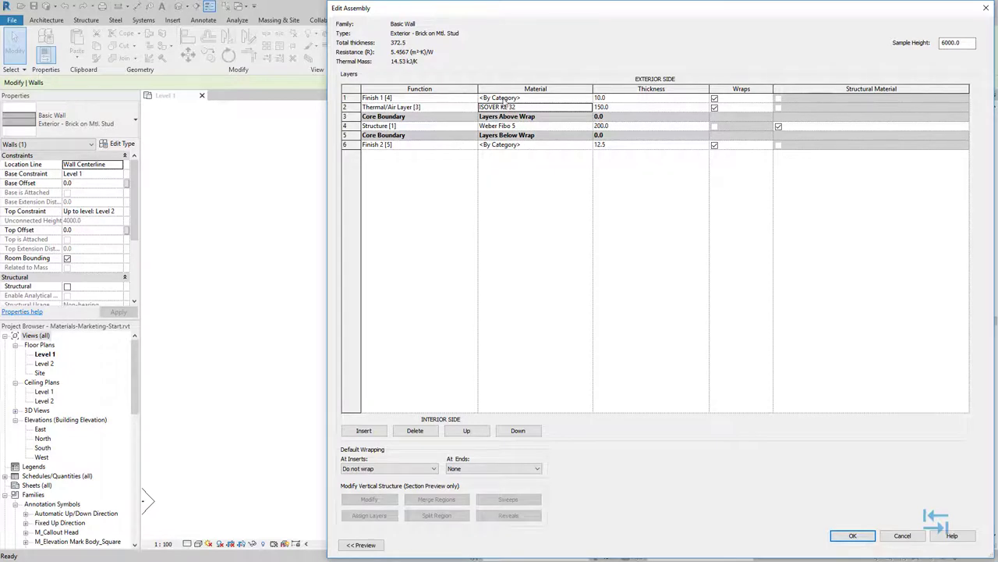
{"action": "left_click", "coordinate": [532, 98]}
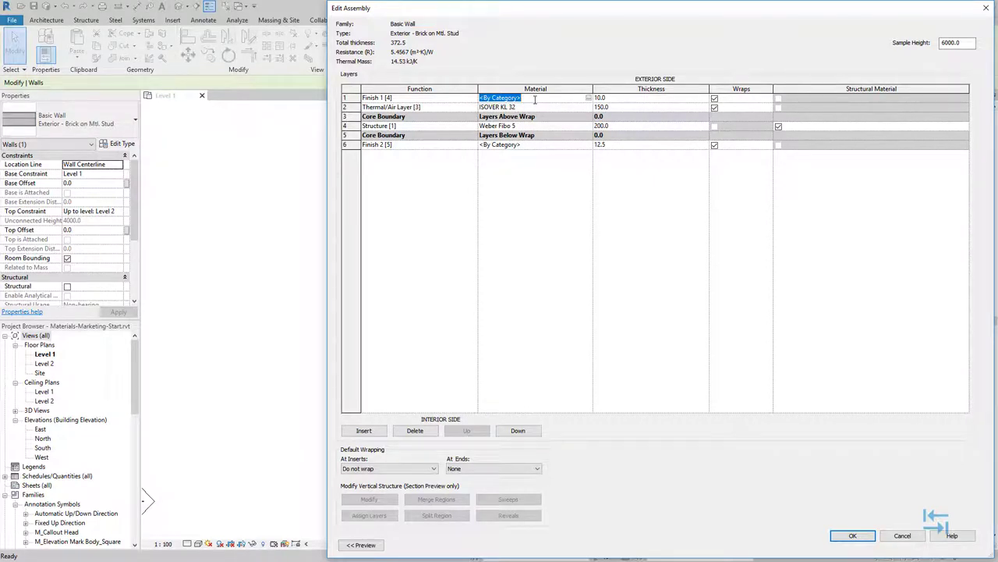
- Search 'tempsi' and assign Tempsi Colore to the Finish 1 [4] layer
{"action": "left_click", "coordinate": [588, 98]}
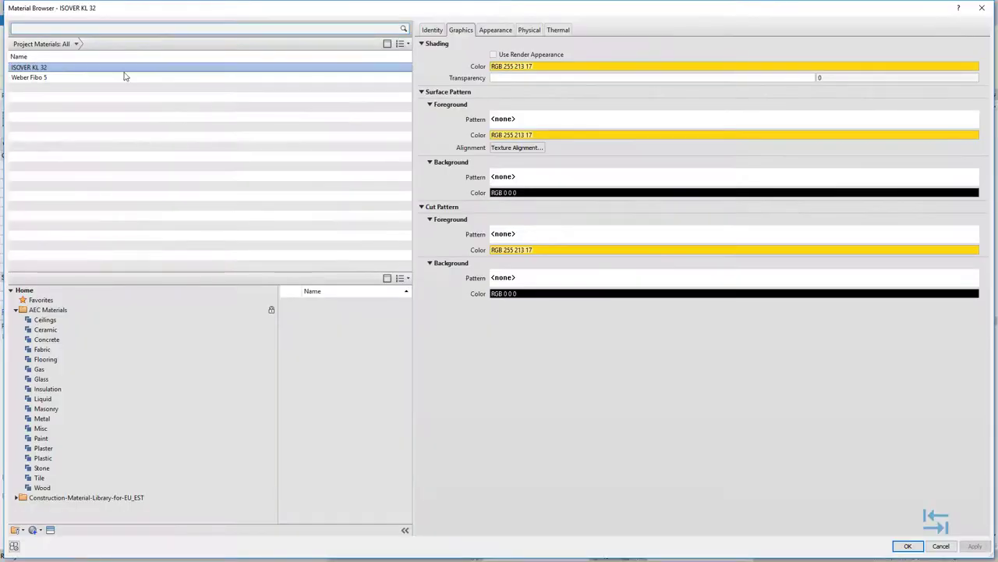
{"action": "left_click", "coordinate": [112, 29]}
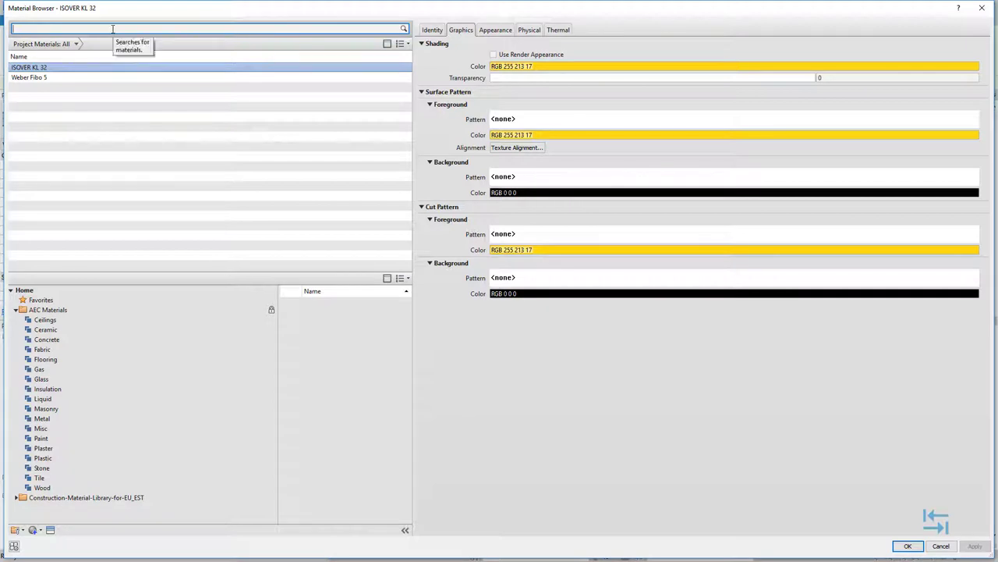
{"action": "type", "text": "temps"}
{"action": "key", "text": "Return"}
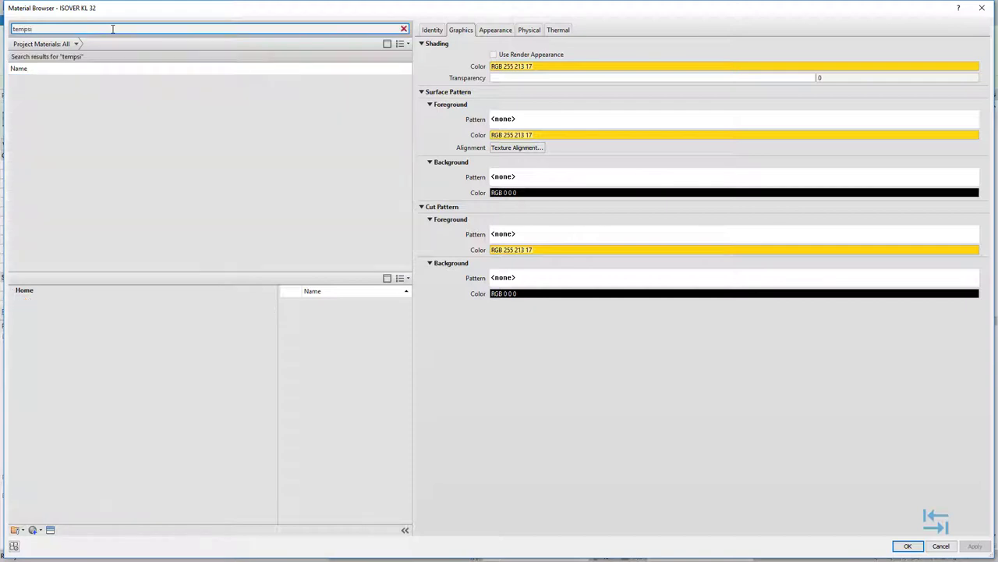
{"action": "left_click", "coordinate": [374, 353]}
{"action": "left_click", "coordinate": [395, 349]}
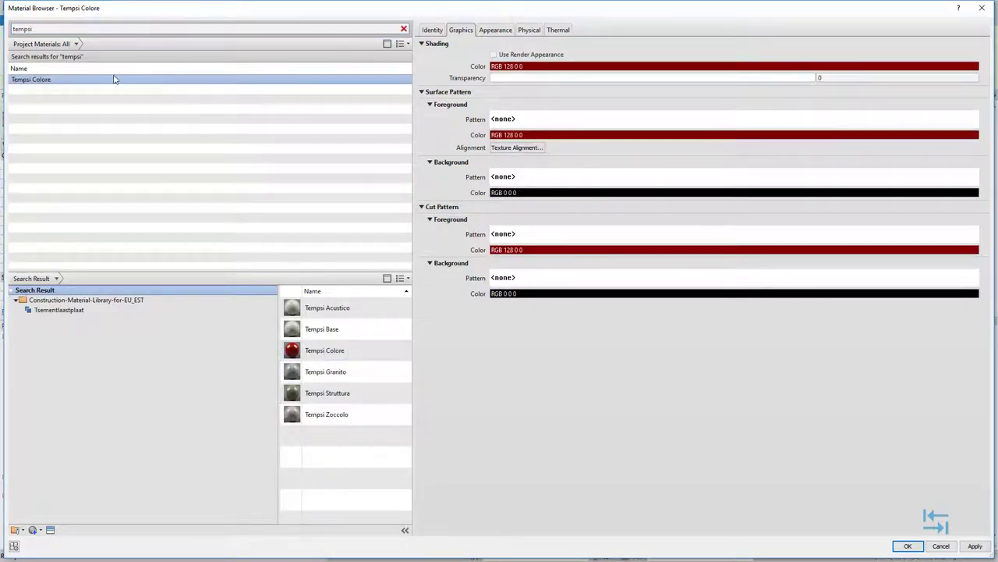
{"action": "left_click", "coordinate": [908, 545]}
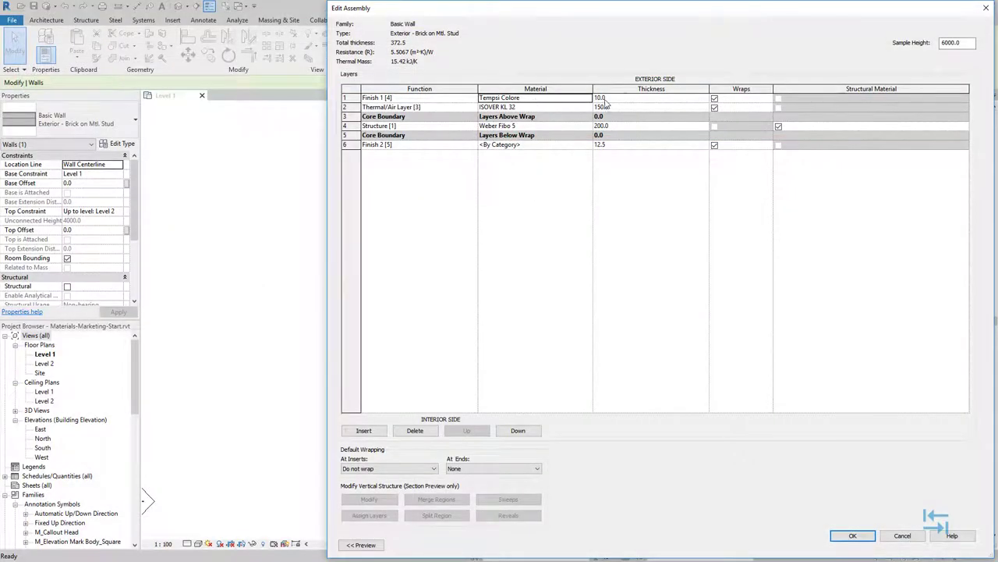
- Select the Finish 2 layer's Material cell in the wall assembly
{"action": "left_click", "coordinate": [529, 100]}
{"action": "left_click", "coordinate": [600, 146]}
{"action": "left_click", "coordinate": [589, 148]}
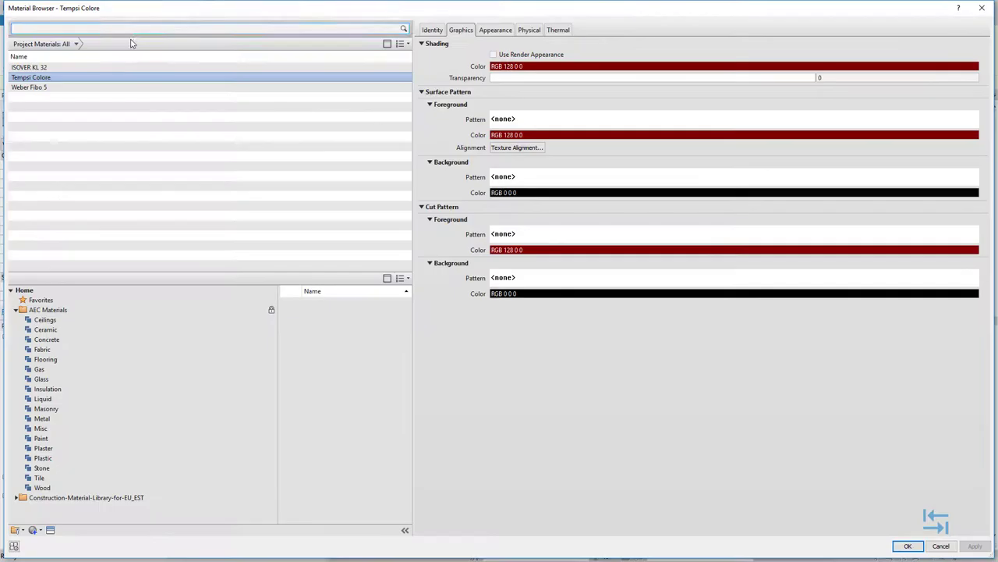
- Search the library for 'kips', assign Gyproc 4PRO to Finish 2 and set its thickness to 10
{"action": "left_click", "coordinate": [131, 25]}
{"action": "type", "text": "kips"}
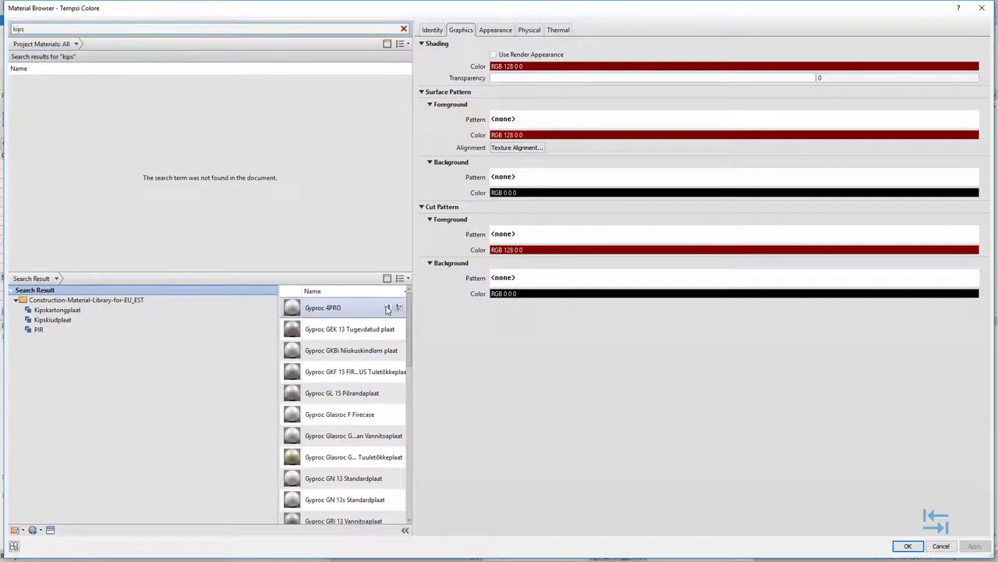
{"action": "left_click", "coordinate": [529, 30]}
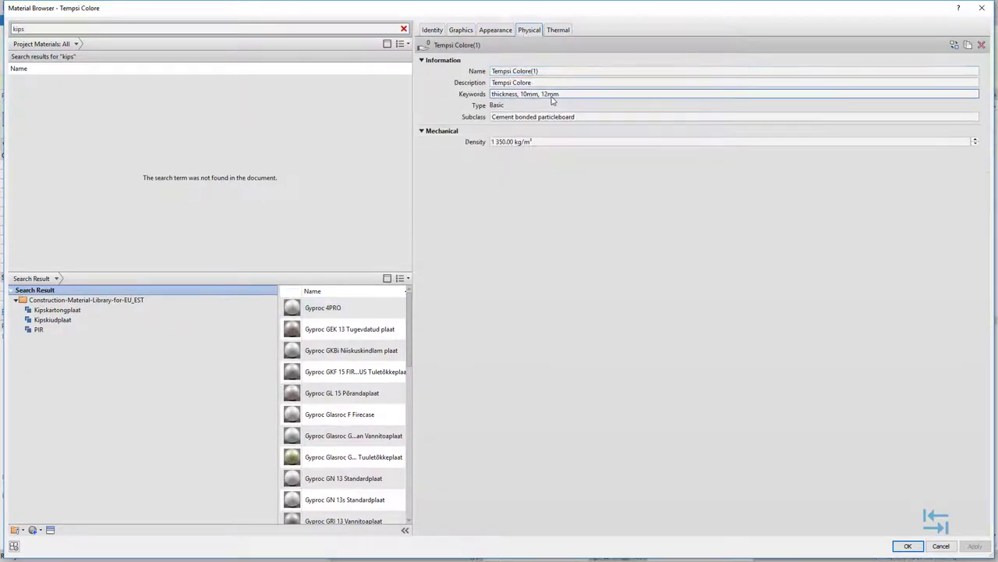
{"action": "mouse_move", "coordinate": [343, 307]}
{"action": "left_click", "coordinate": [390, 308]}
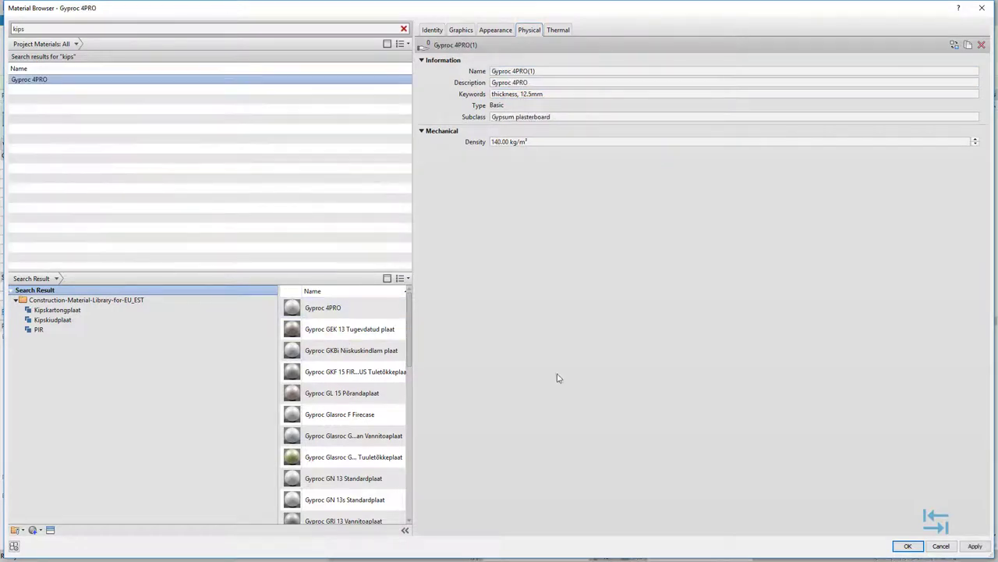
{"action": "left_click", "coordinate": [907, 545]}
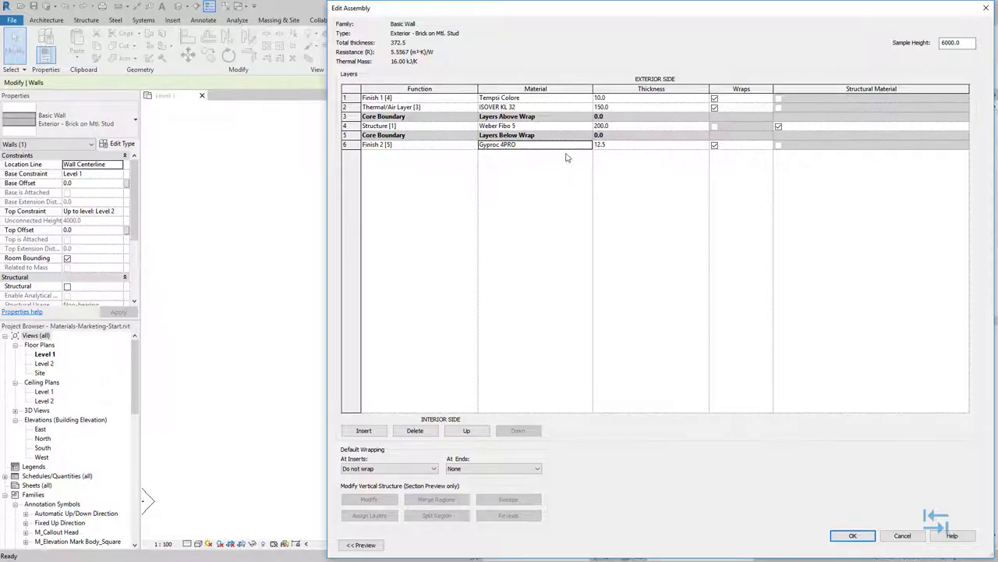
{"action": "left_click", "coordinate": [624, 147]}
{"action": "double_click", "coordinate": [603, 147]}
{"action": "type", "text": "10"}
{"action": "key", "text": "Return"}
{"action": "key", "text": "Return"}
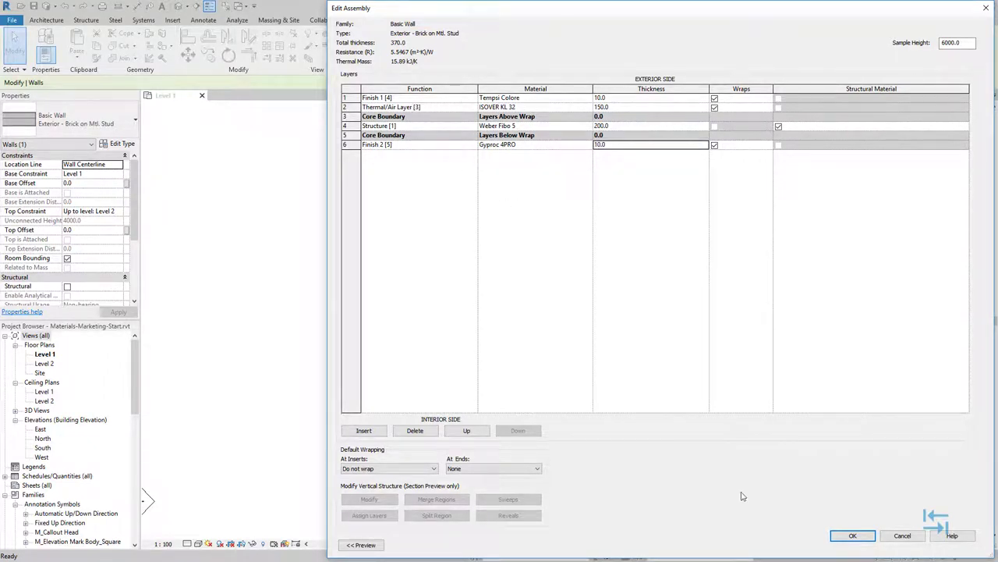
- Apply the Finish 2 changes, then search the material library for 'PIR' for the thermal layer
{"action": "left_click", "coordinate": [854, 535]}
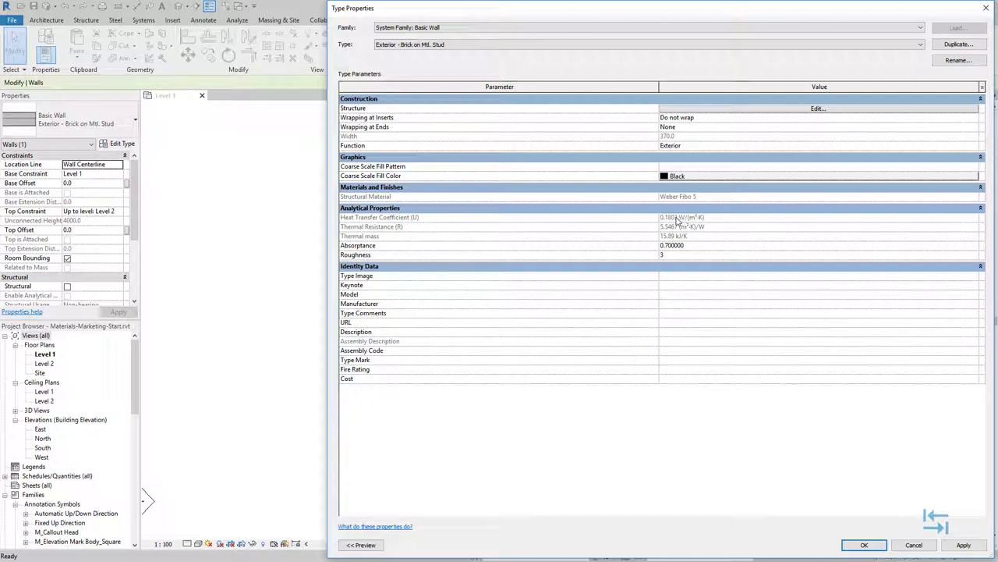
{"action": "left_click", "coordinate": [815, 108]}
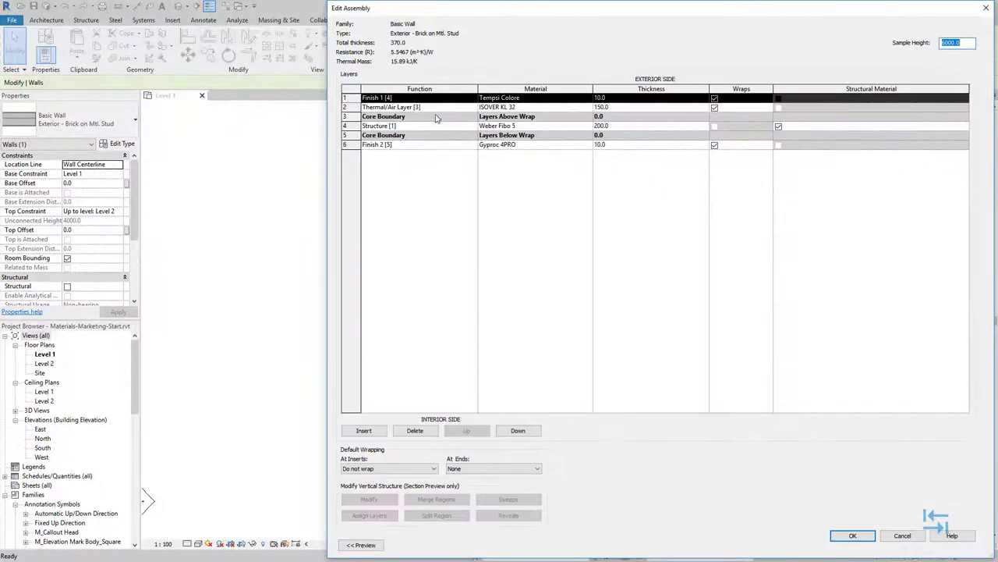
{"action": "left_click", "coordinate": [575, 108]}
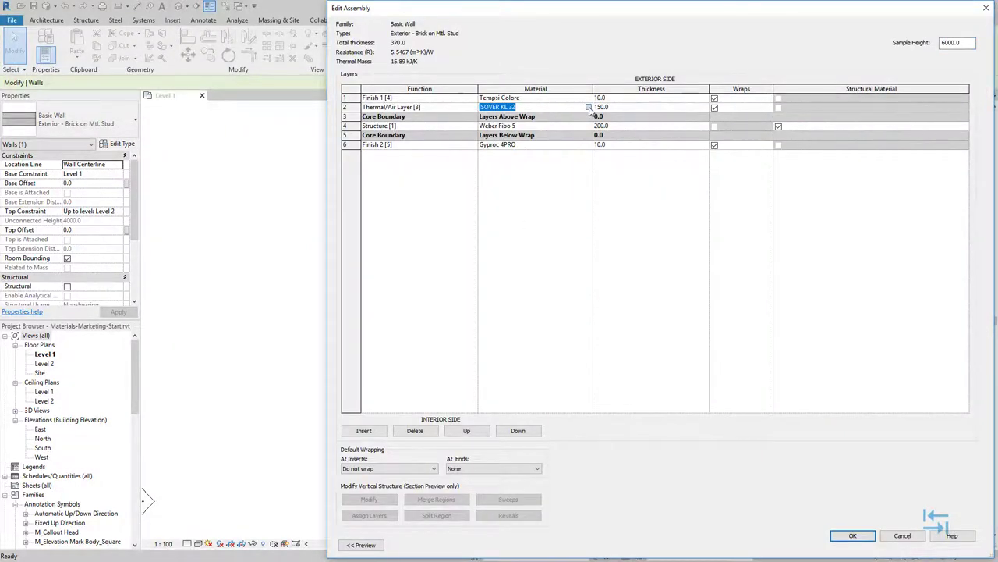
{"action": "left_click", "coordinate": [588, 107]}
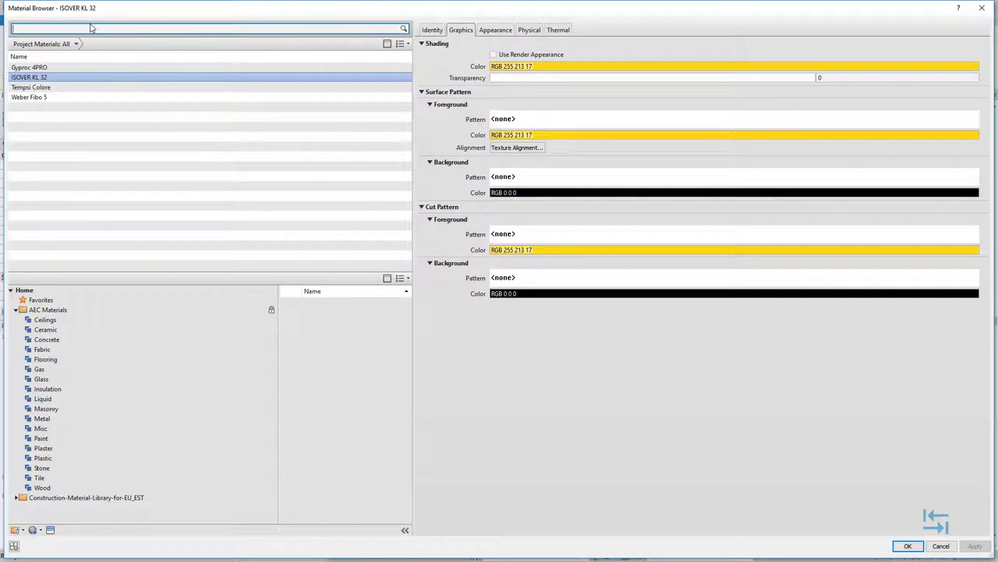
{"action": "type", "text": "PIR"}
- Add IKO enertherm ALU, review its thermal properties, and apply it to the thermal layer
{"action": "scroll", "coordinate": [355, 437], "scroll_direction": "down", "scroll_amount": 3}
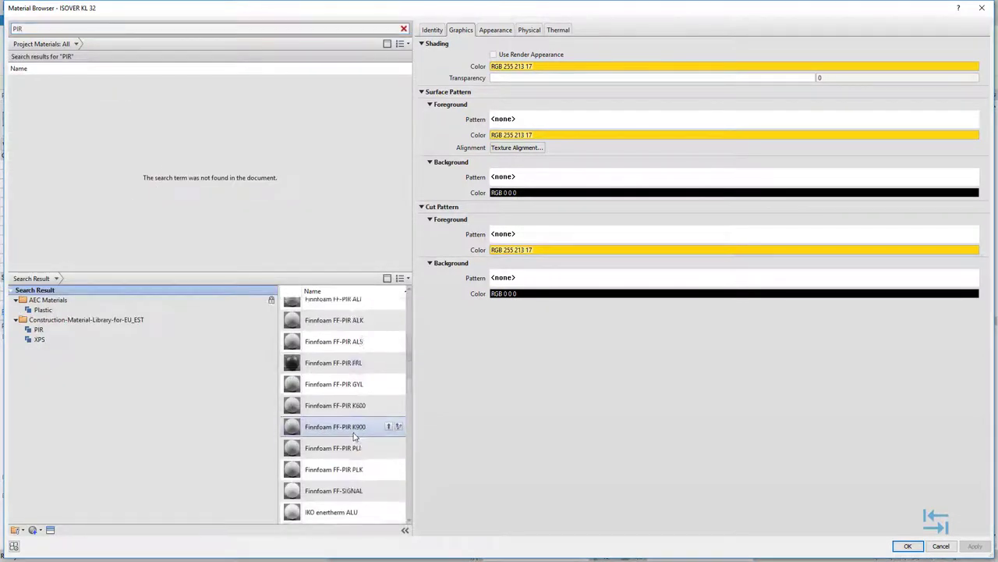
{"action": "scroll", "coordinate": [354, 438], "scroll_direction": "down", "scroll_amount": 3}
{"action": "left_click", "coordinate": [349, 398]}
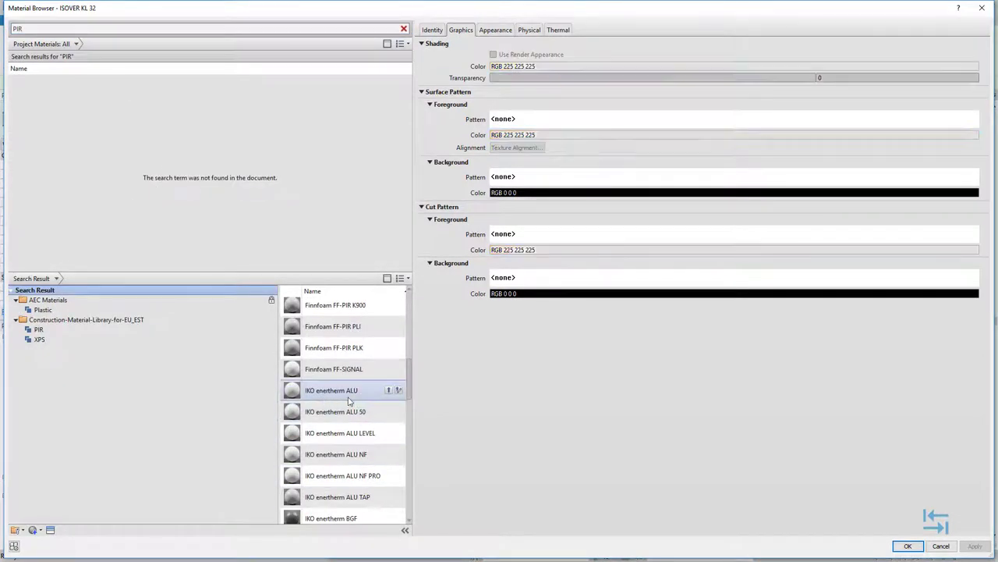
{"action": "left_click", "coordinate": [389, 392]}
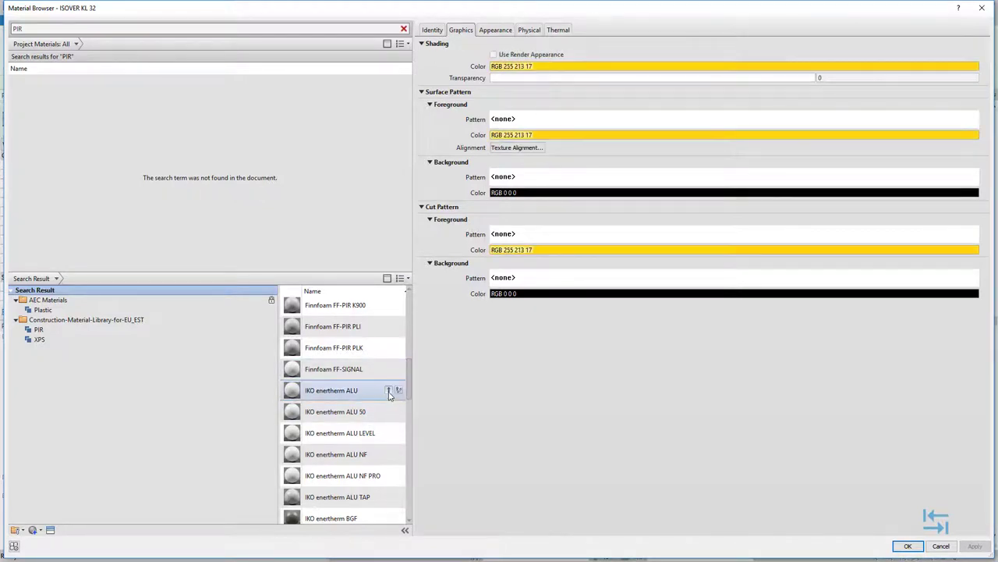
{"action": "left_click", "coordinate": [389, 391]}
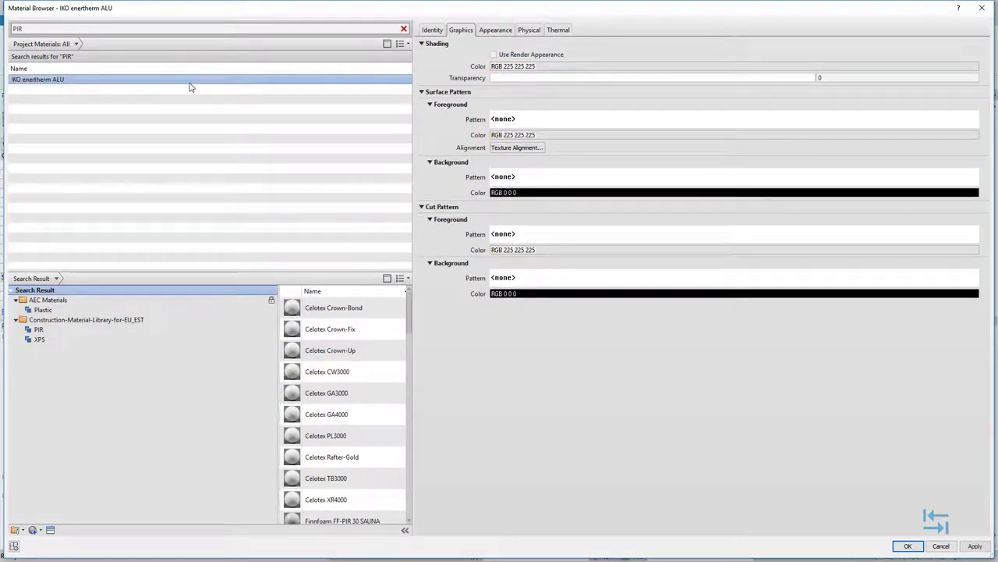
{"action": "left_click", "coordinate": [558, 31]}
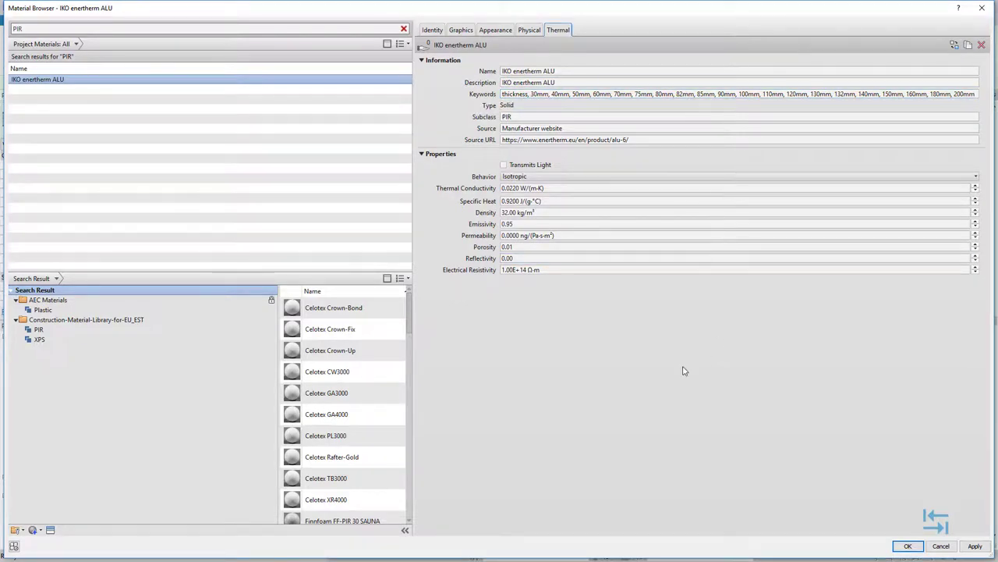
{"action": "left_click", "coordinate": [908, 546]}
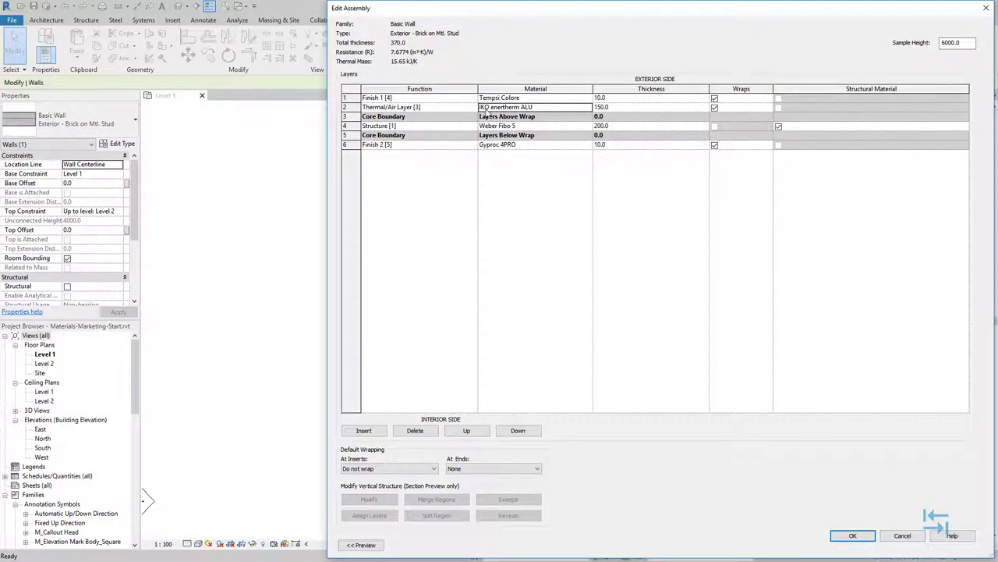
{"action": "left_click", "coordinate": [853, 536]}
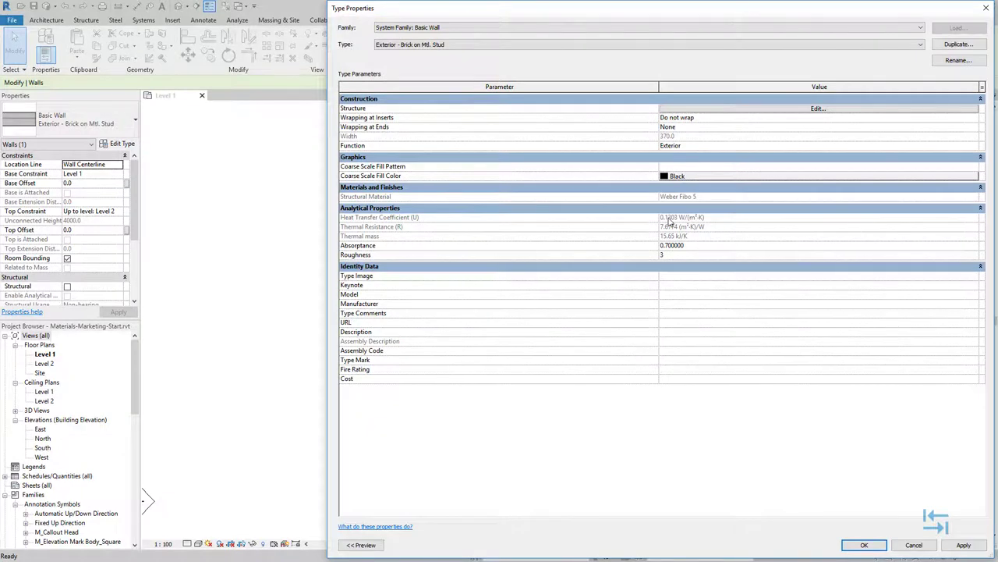
- Search the materials for 'k' and set the thermal layer back to ISOVER KL 32, confirming both dialogs
{"action": "left_click", "coordinate": [832, 110]}
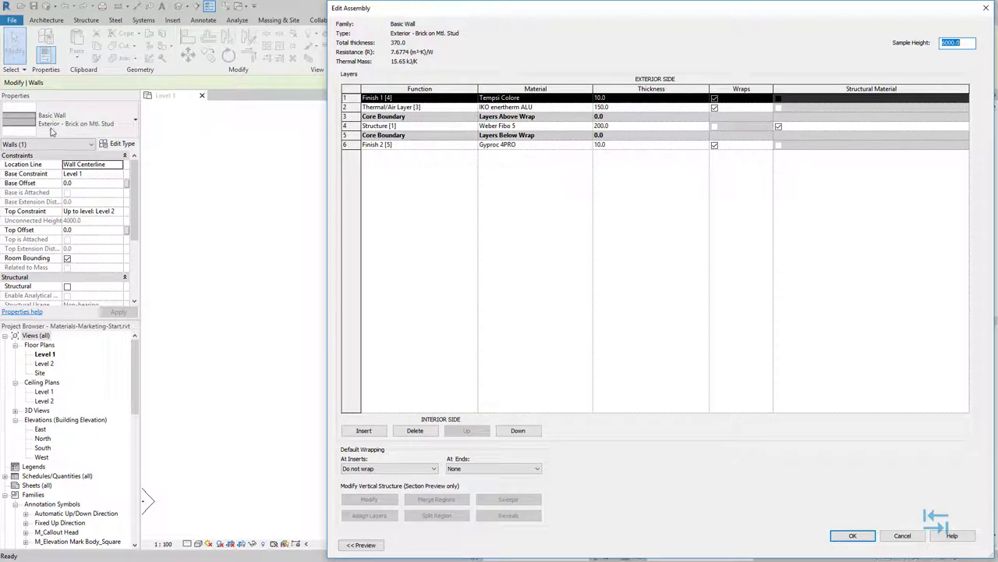
{"action": "left_click", "coordinate": [588, 108]}
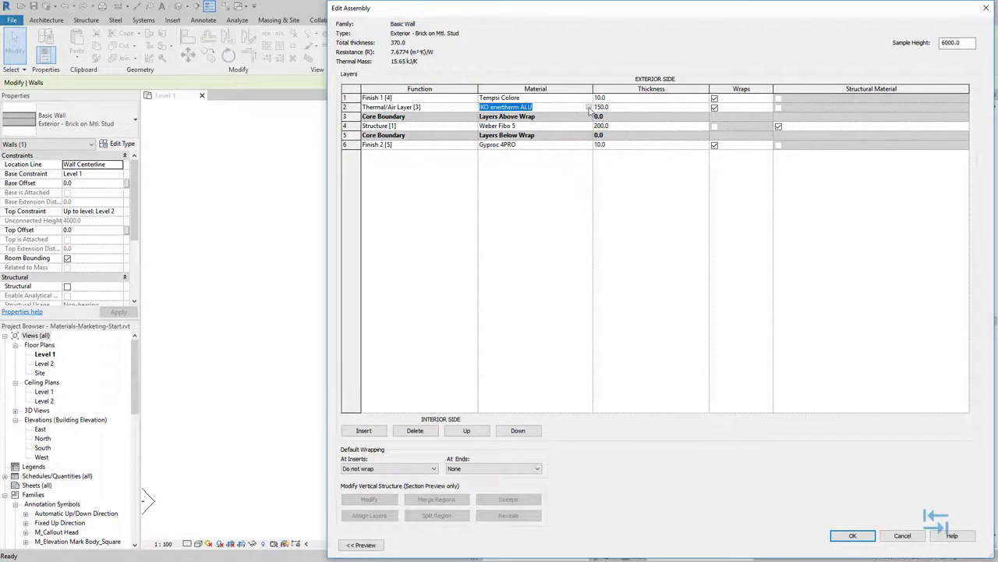
{"action": "left_click", "coordinate": [589, 109]}
{"action": "left_click", "coordinate": [74, 29]}
{"action": "type", "text": "klaas"}
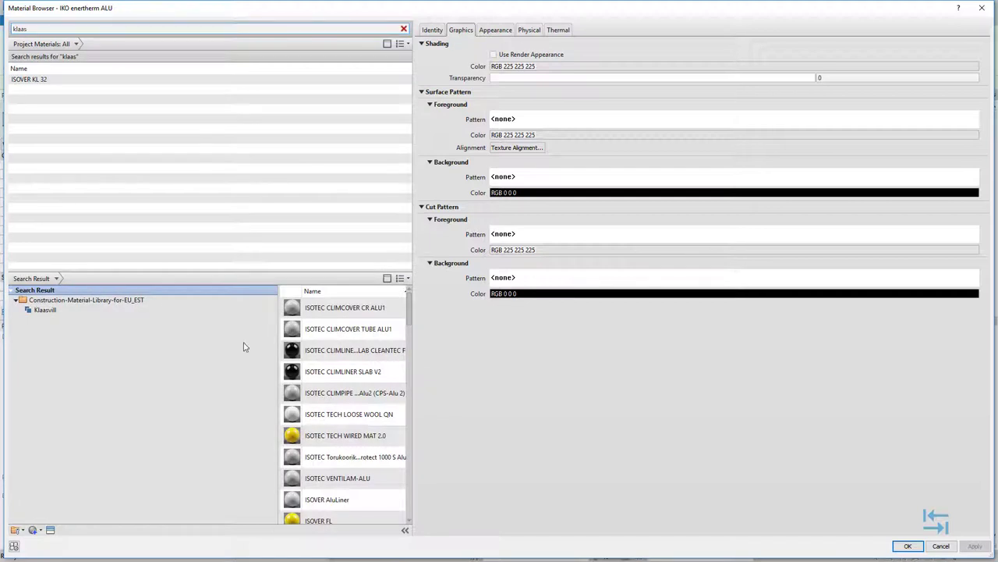
{"action": "left_click", "coordinate": [39, 81]}
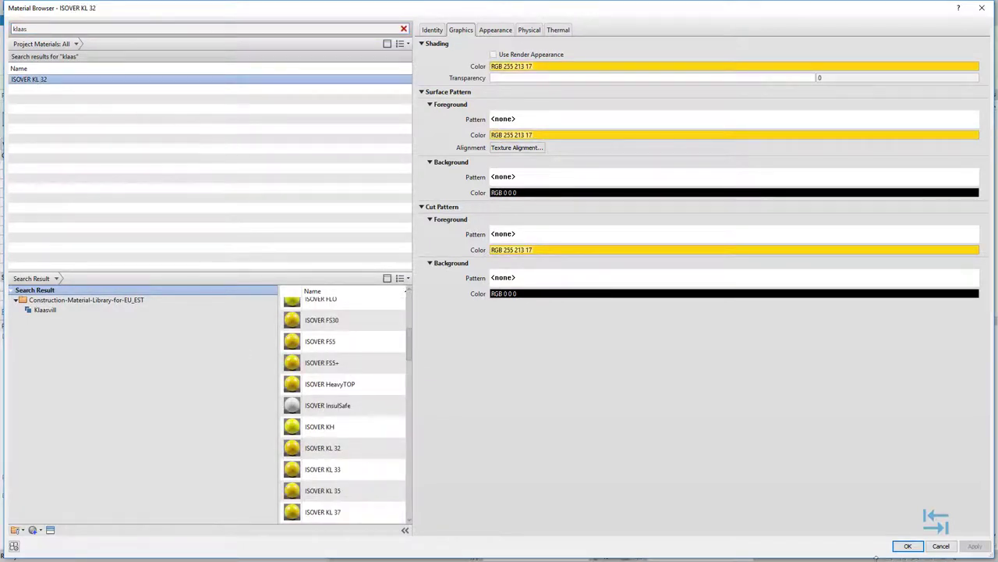
{"action": "left_click", "coordinate": [906, 546]}
{"action": "left_click", "coordinate": [854, 538]}
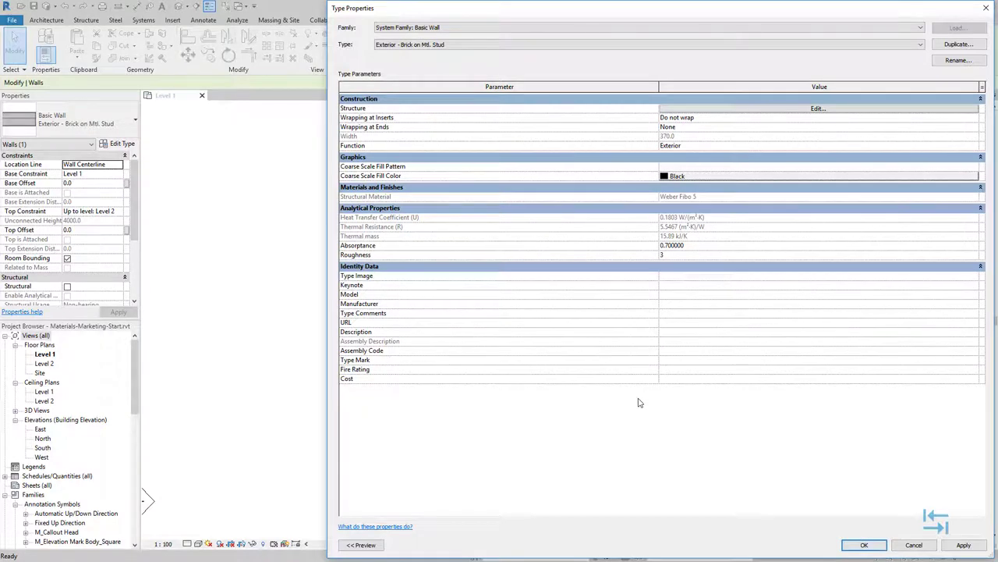
- Close Type Properties and deselect the wall in the Level 1 floor plan
{"action": "key", "text": "Return"}
{"action": "left_click", "coordinate": [483, 215]}
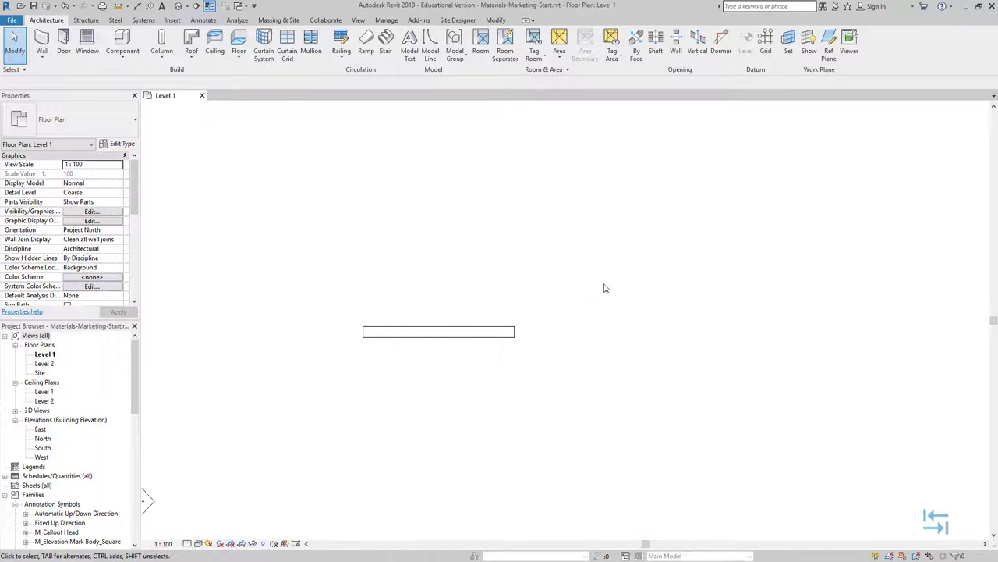
- In the default 3D view, hide the Levels annotation category through Visibility/Graphics (VG)
{"action": "left_click", "coordinate": [174, 6]}
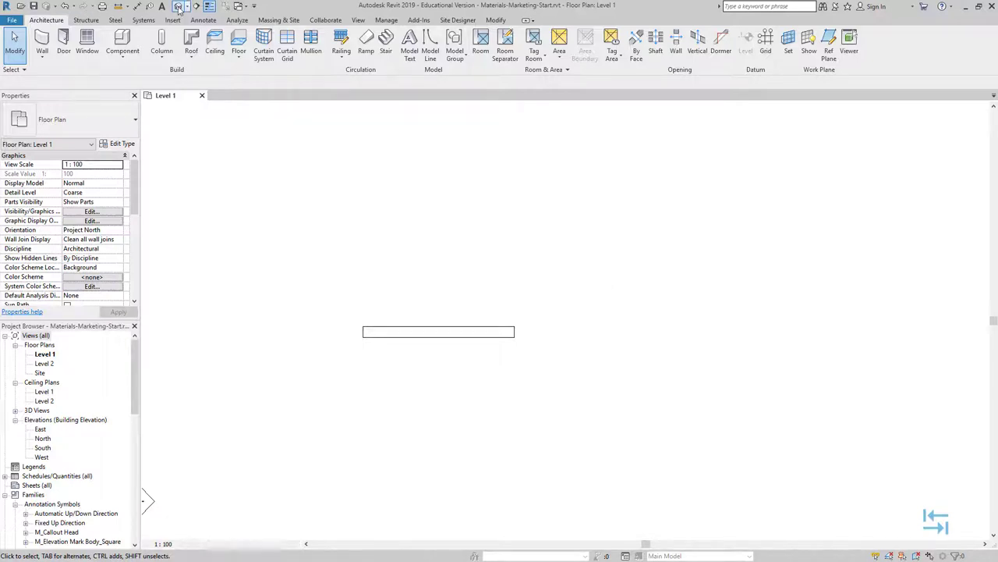
{"action": "key", "text": "v"}
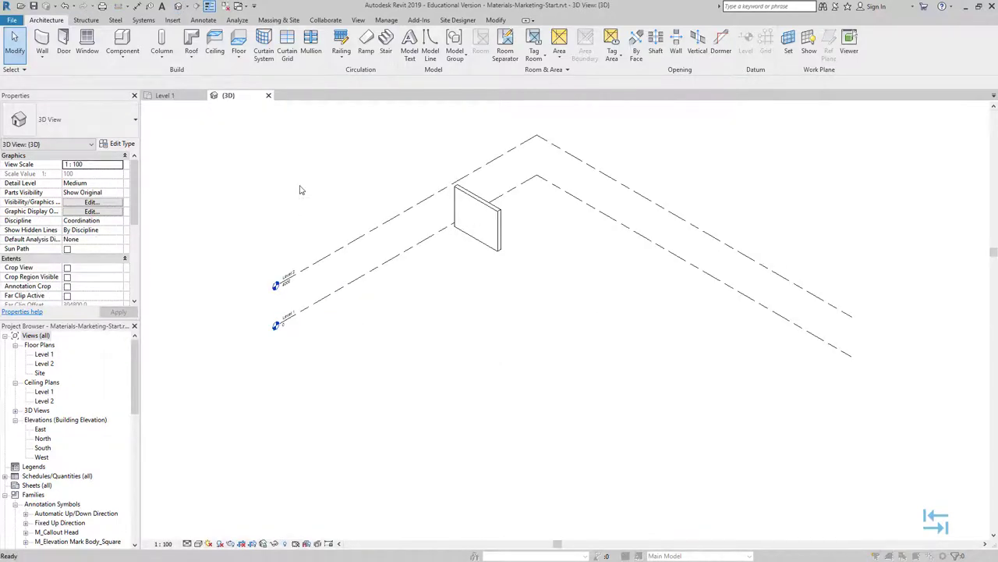
{"action": "key", "text": "g"}
{"action": "left_click", "coordinate": [382, 147]}
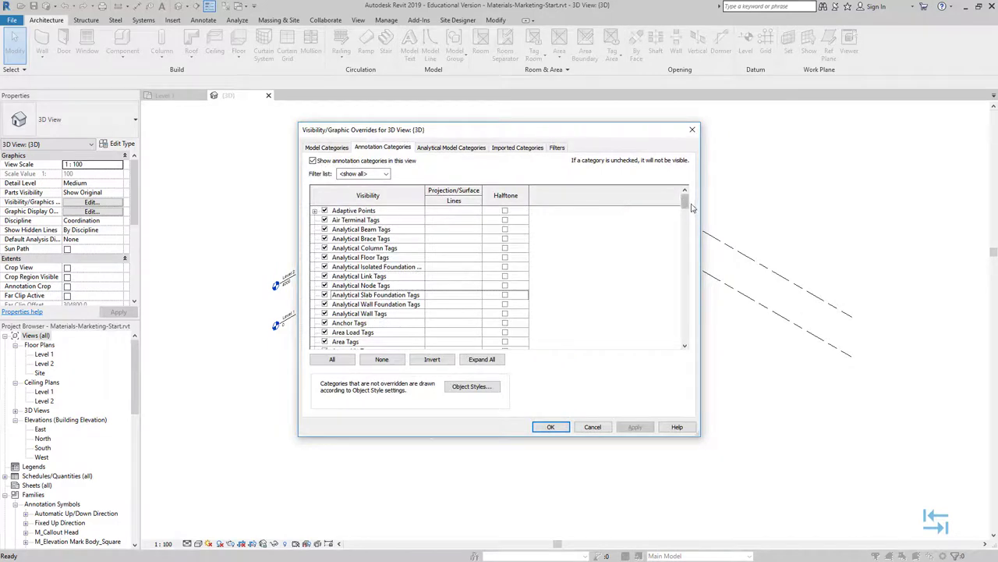
{"action": "left_click_drag", "start_coordinate": [685, 205], "coordinate": [686, 254]}
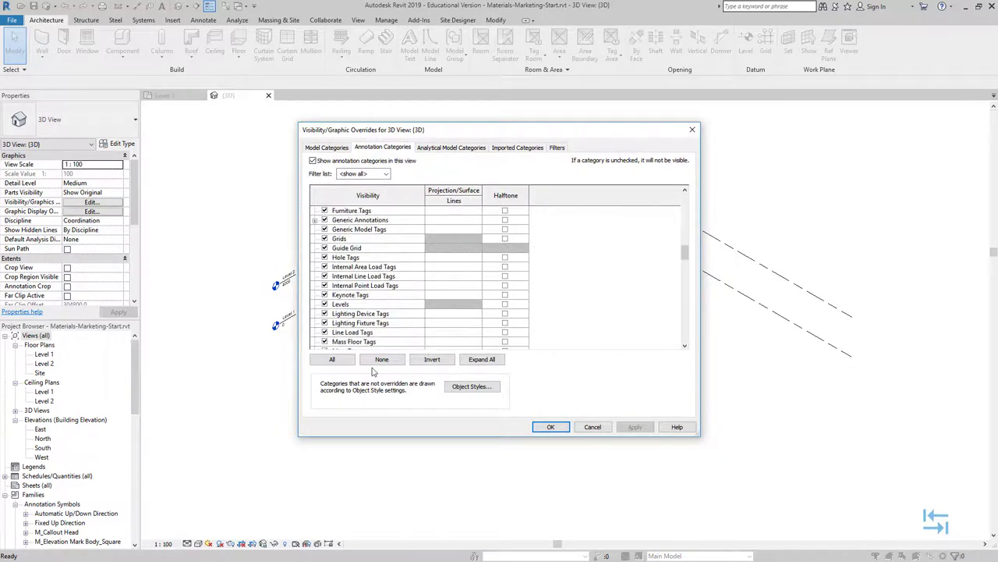
{"action": "left_click", "coordinate": [324, 303]}
{"action": "left_click", "coordinate": [551, 426]}
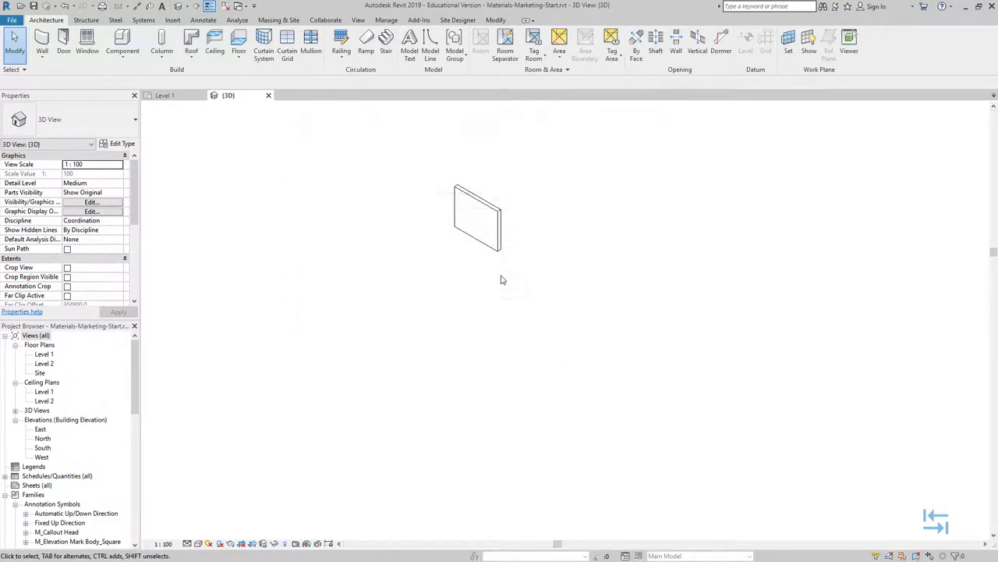
{"action": "scroll", "coordinate": [515, 275], "scroll_direction": "up", "scroll_amount": 4}
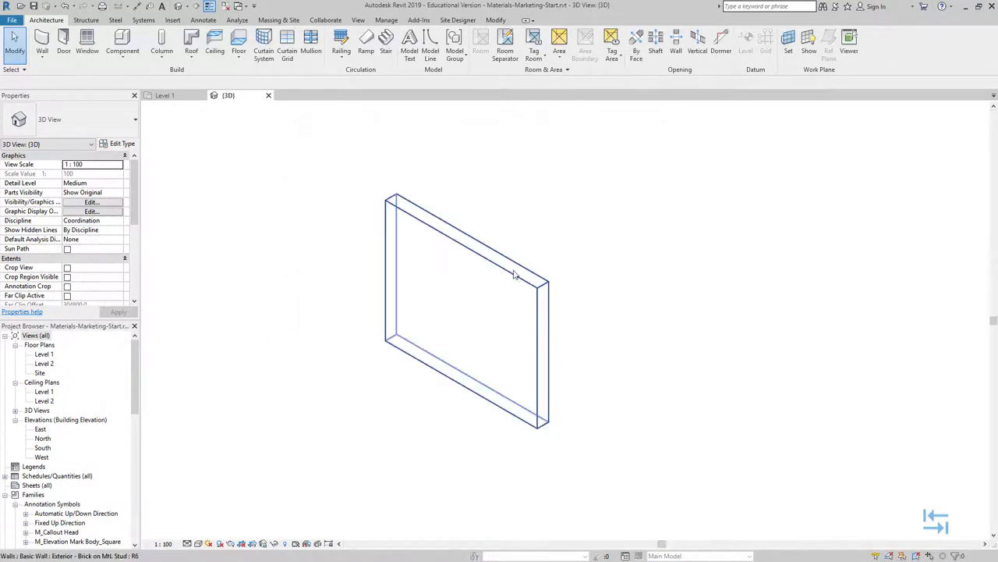
- Set Fine detail level, divide the wall into layer parts, and switch to the Shaded style
{"action": "left_click", "coordinate": [198, 543]}
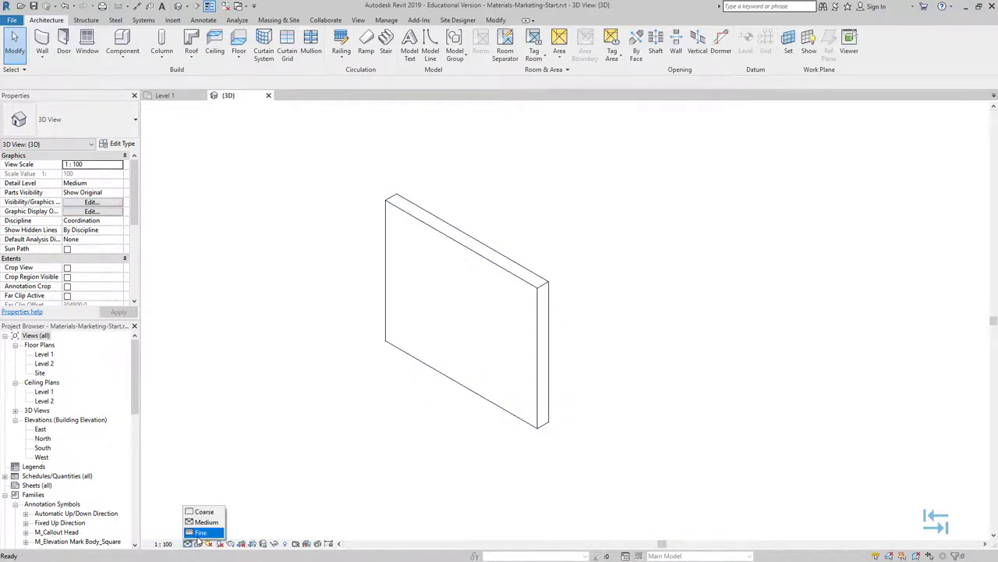
{"action": "left_click", "coordinate": [483, 248]}
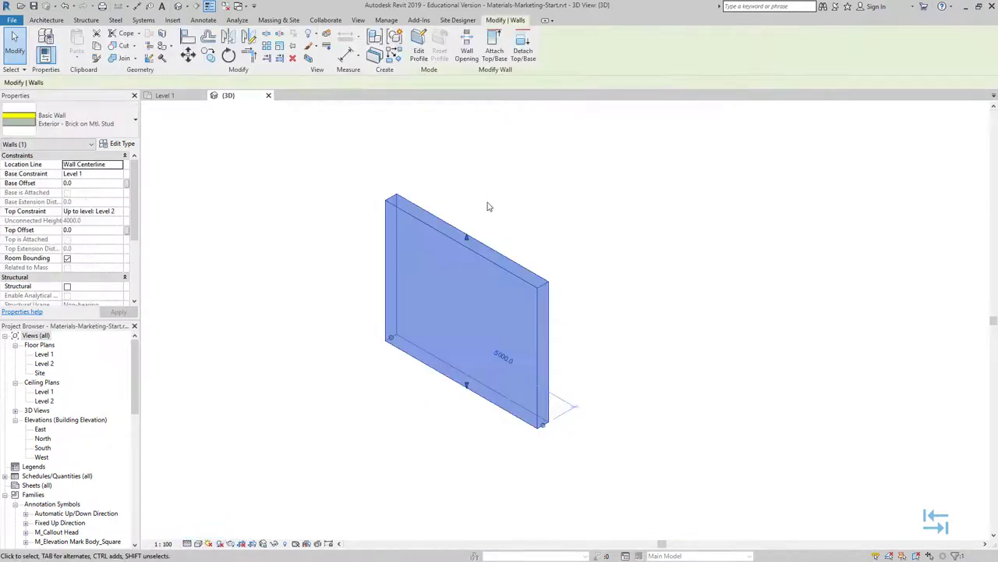
{"action": "left_click", "coordinate": [373, 56]}
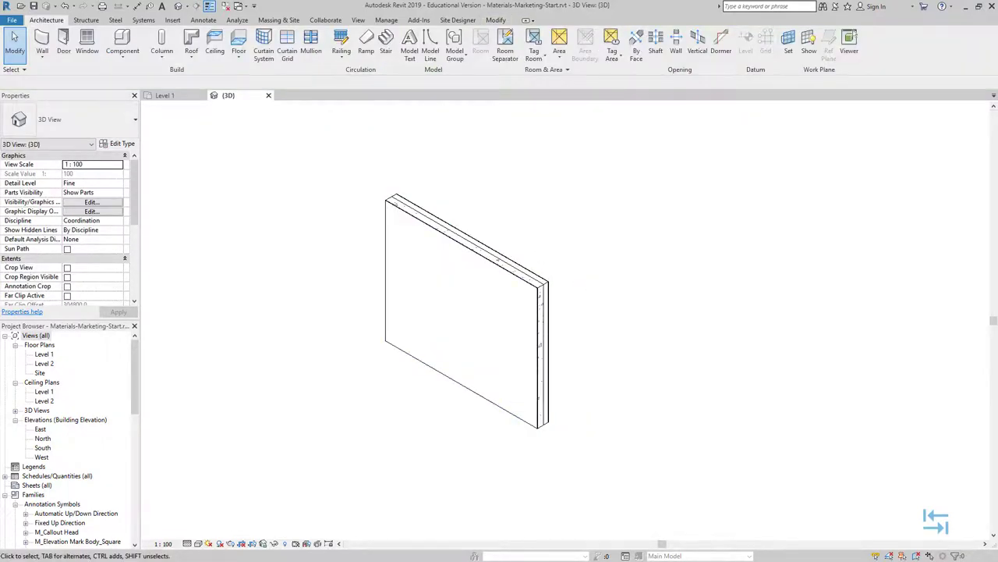
{"action": "left_click", "coordinate": [208, 544]}
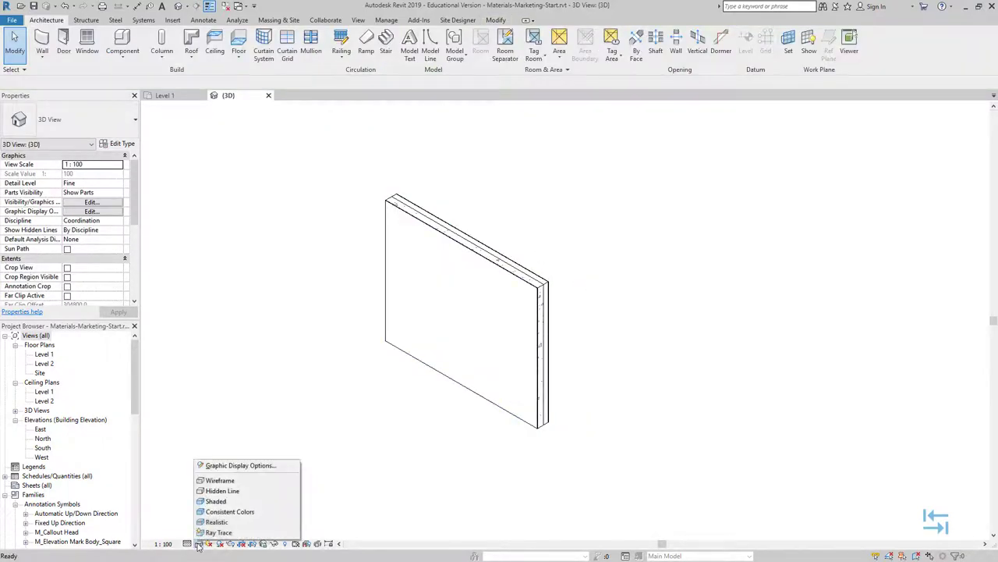
{"action": "left_click", "coordinate": [213, 503]}
{"action": "scroll", "coordinate": [663, 278], "scroll_direction": "up", "scroll_amount": 3}
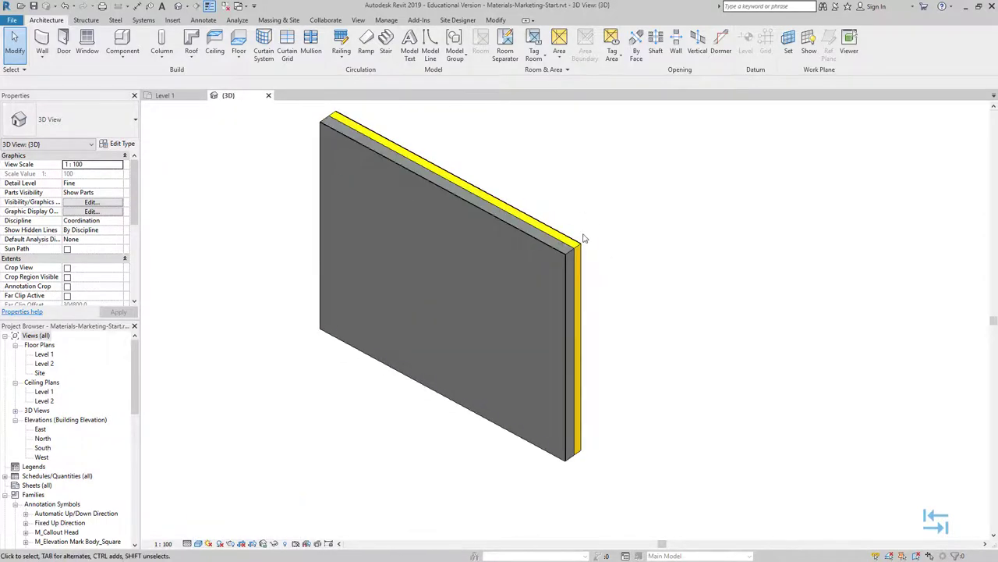
- From the red face, use shape handles to shorten the red part and the next layer part in steps
{"action": "mouse_move", "coordinate": [585, 238]}
{"action": "middle_mouse_down", "text": "shift"}
{"action": "mouse_move", "coordinate": [391, 191]}
{"action": "mouse_move", "coordinate": [359, 199]}
{"action": "mouse_move", "coordinate": [630, 225]}
{"action": "mouse_move", "coordinate": [395, 216]}
{"action": "mouse_move", "coordinate": [503, 187]}
{"action": "middle_mouse_up", "text": "shift"}
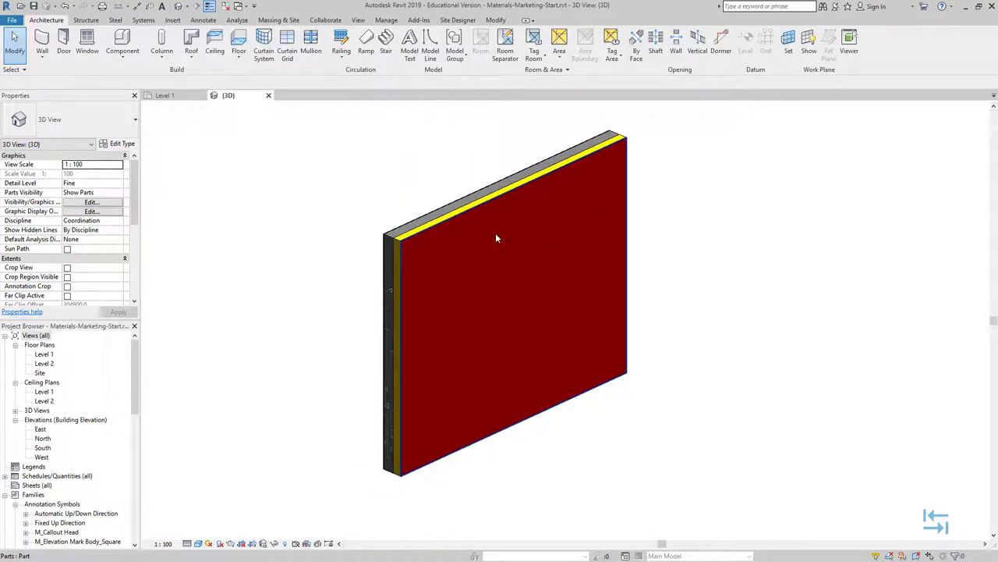
{"action": "left_click", "coordinate": [451, 320]}
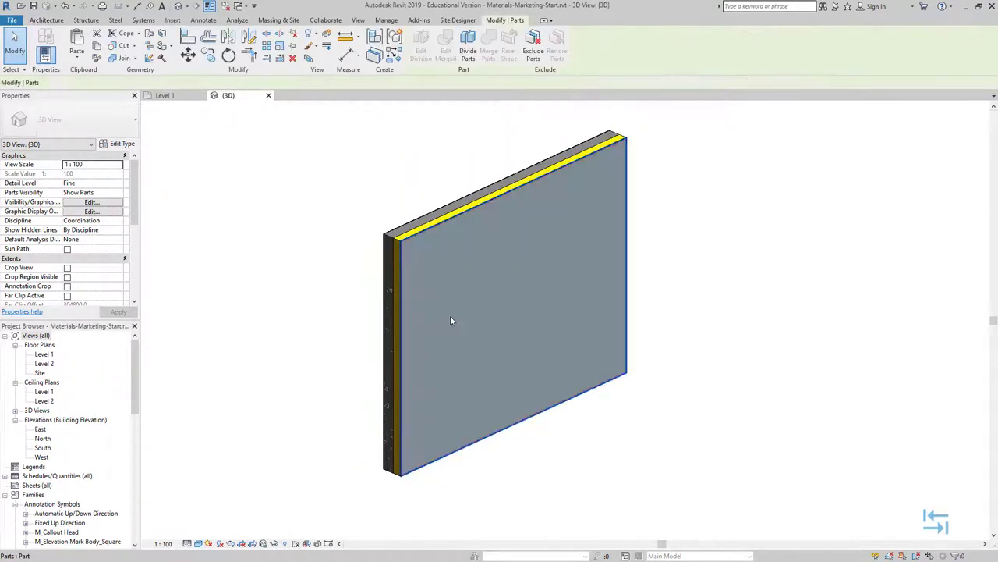
{"action": "left_click", "coordinate": [451, 319]}
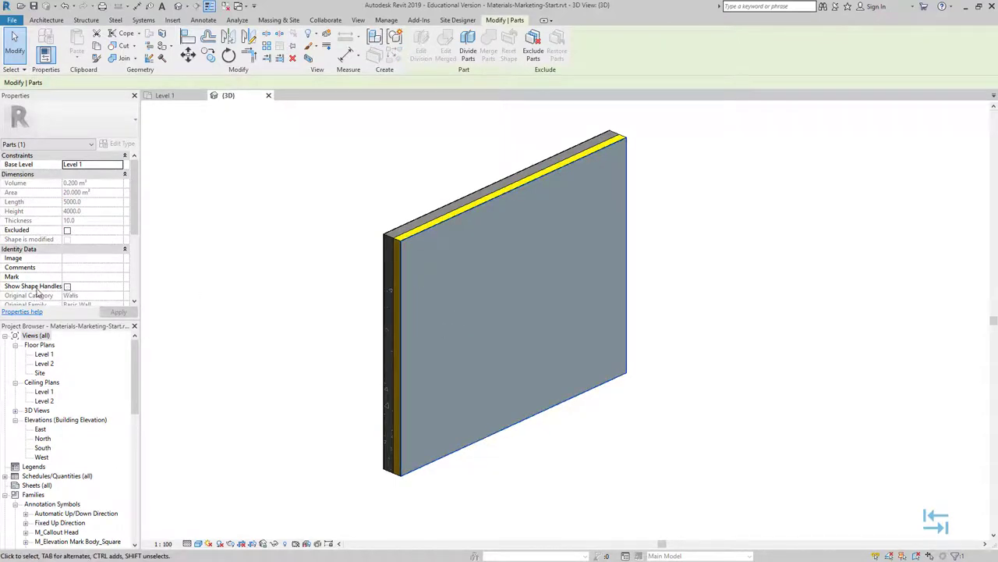
{"action": "left_click", "coordinate": [67, 286]}
{"action": "left_click_drag", "start_coordinate": [421, 356], "coordinate": [516, 342]}
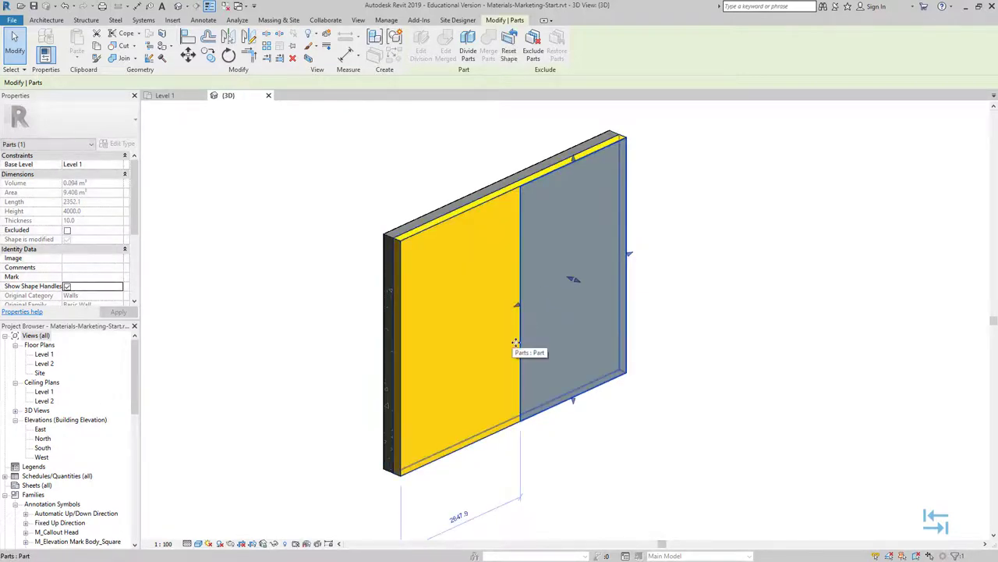
{"action": "left_click", "coordinate": [424, 275]}
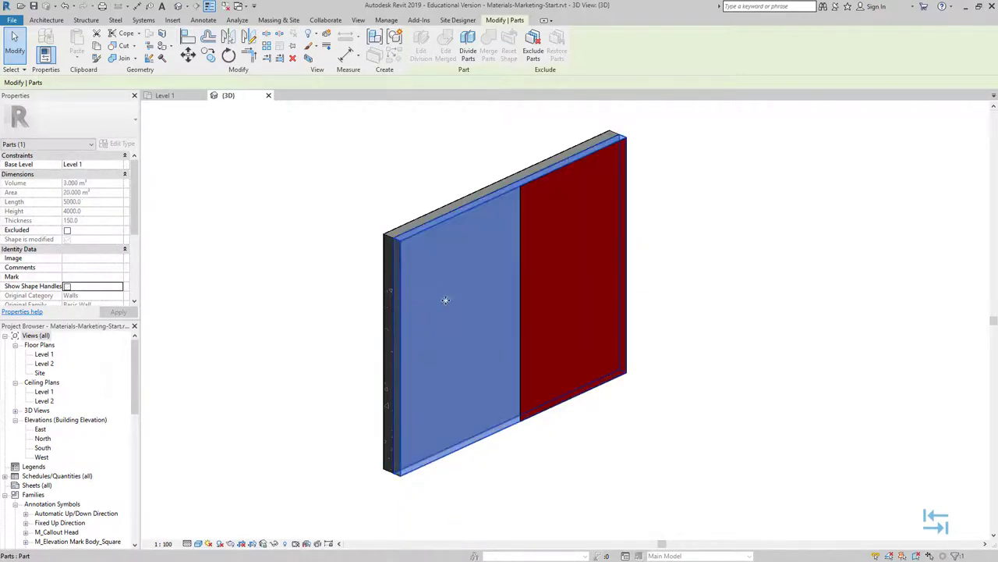
{"action": "left_click", "coordinate": [67, 286]}
{"action": "left_click_drag", "start_coordinate": [482, 337], "coordinate": [474, 341]}
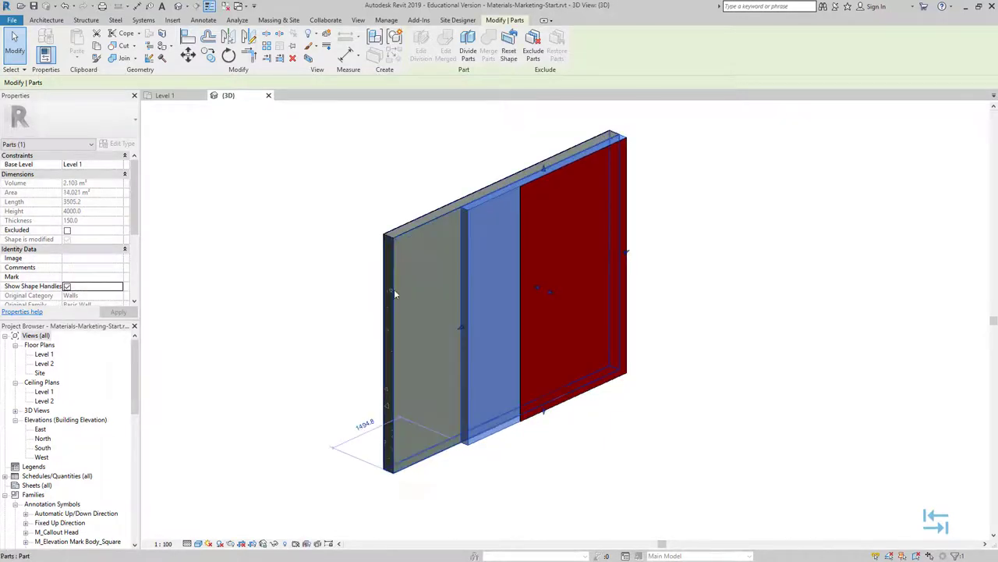
{"action": "left_click", "coordinate": [385, 171]}
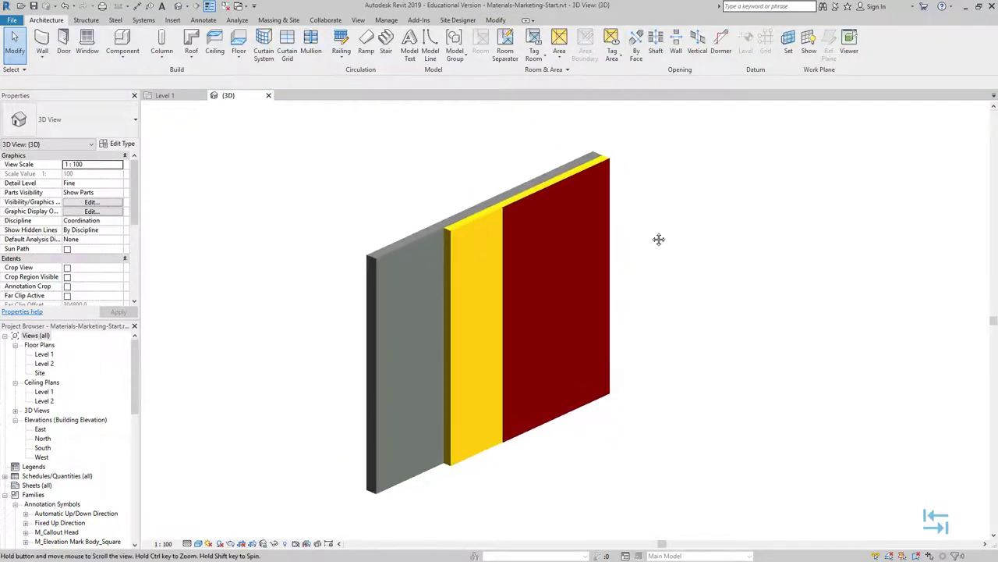
- Save and lock the 3D view orientation under the name Materjalid
{"action": "left_click", "coordinate": [205, 20]}
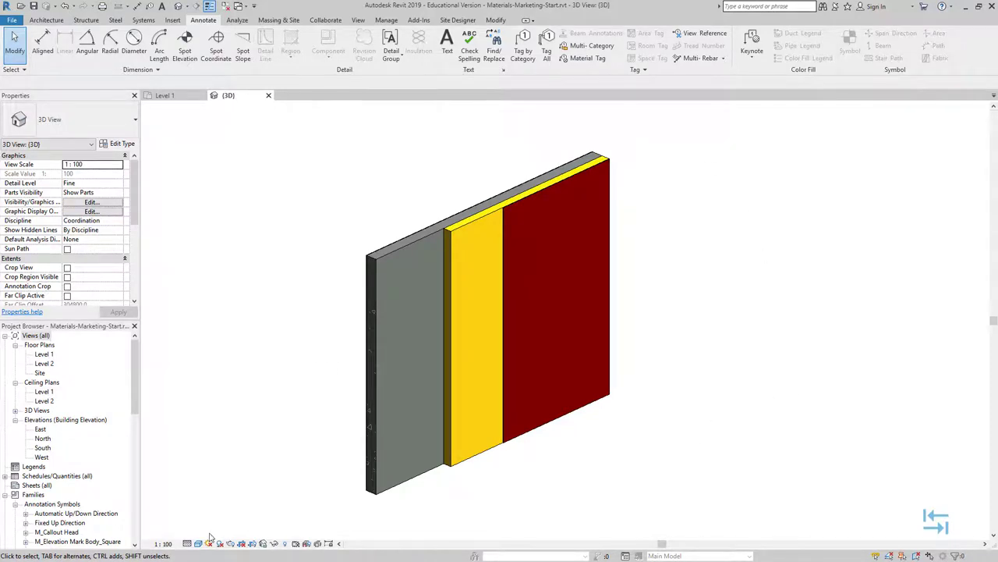
{"action": "left_click", "coordinate": [263, 544]}
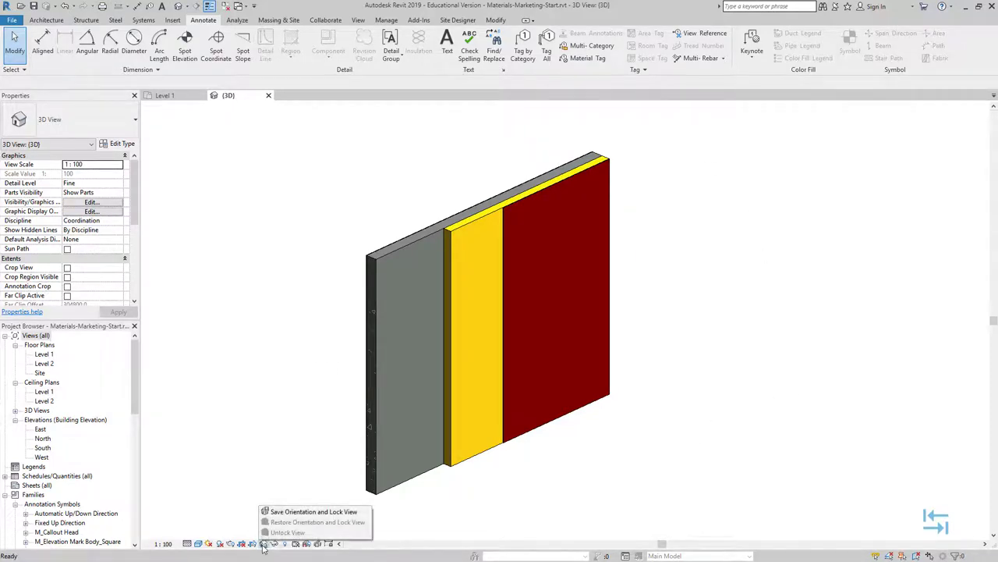
{"action": "left_click", "coordinate": [283, 511]}
{"action": "type", "text": "Materjald"}
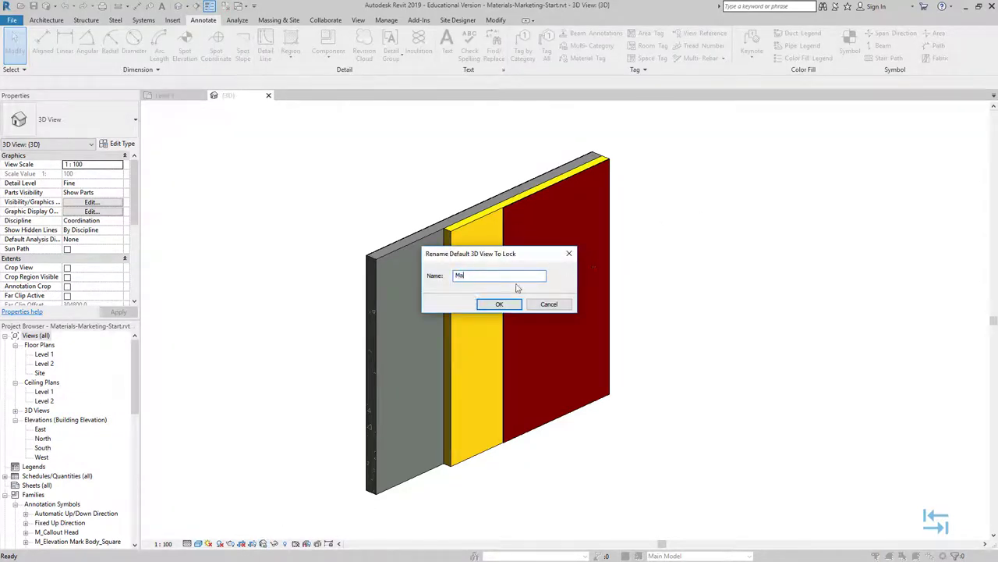
{"action": "left_click", "coordinate": [479, 307]}
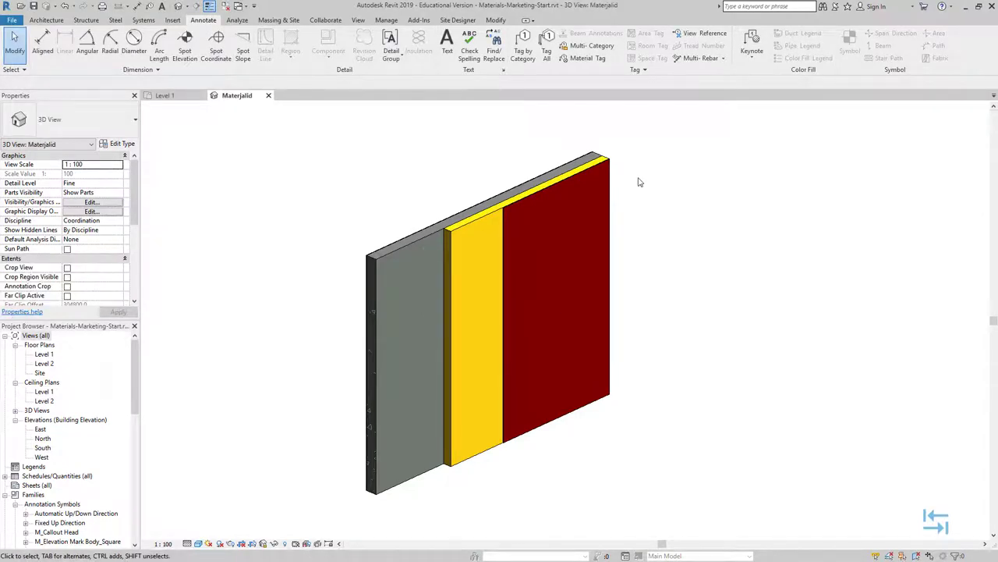
- Add material tags to the layers, placing the Tempsi Colore and Weber Fibo 5 labels
{"action": "left_click", "coordinate": [577, 57]}
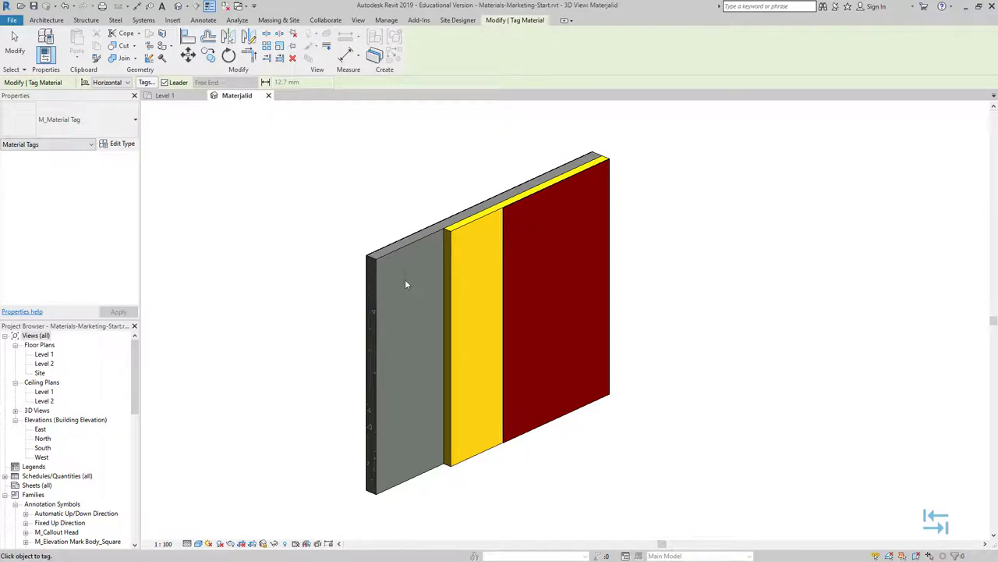
{"action": "left_click", "coordinate": [587, 267]}
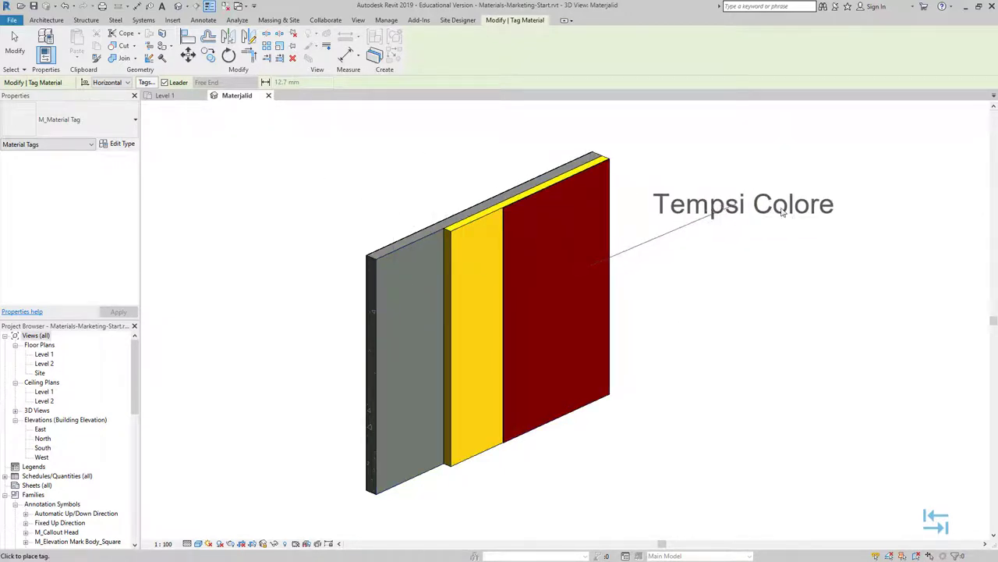
{"action": "left_click", "coordinate": [711, 195]}
{"action": "mouse_move", "coordinate": [705, 200]}
{"action": "left_mouse_down"}
{"action": "mouse_move", "coordinate": [490, 225]}
{"action": "mouse_move", "coordinate": [718, 221]}
{"action": "left_mouse_up"}
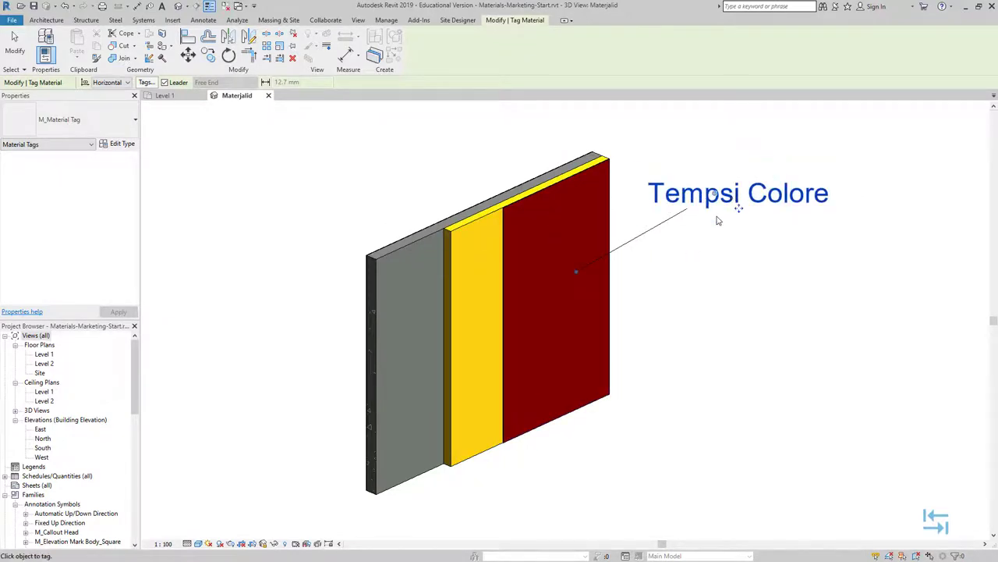
{"action": "left_click", "coordinate": [400, 286]}
- Set the view scale to 1:50, switch to the fire rating tag type, and finish tagging
{"action": "left_click", "coordinate": [163, 544]}
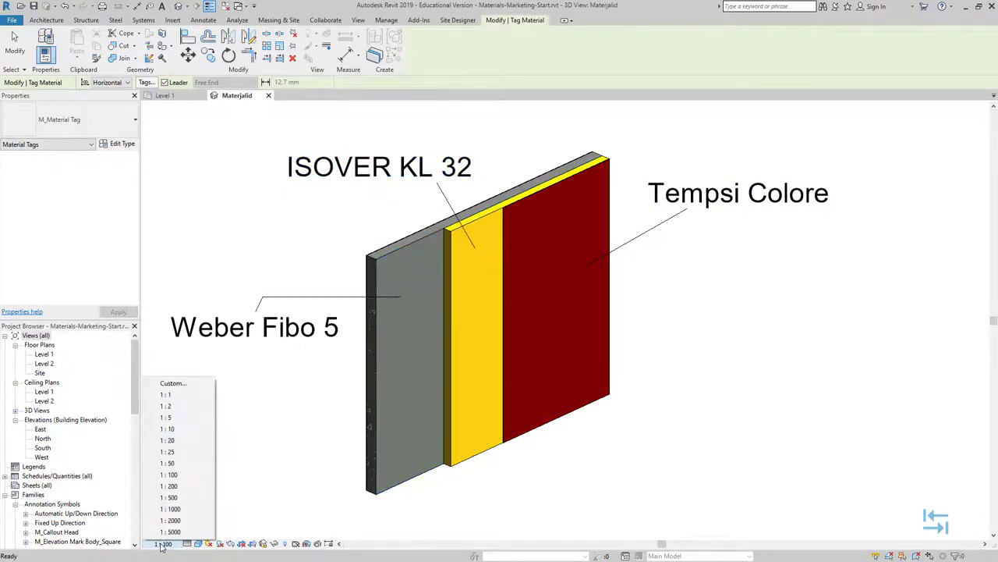
{"action": "left_click", "coordinate": [167, 464]}
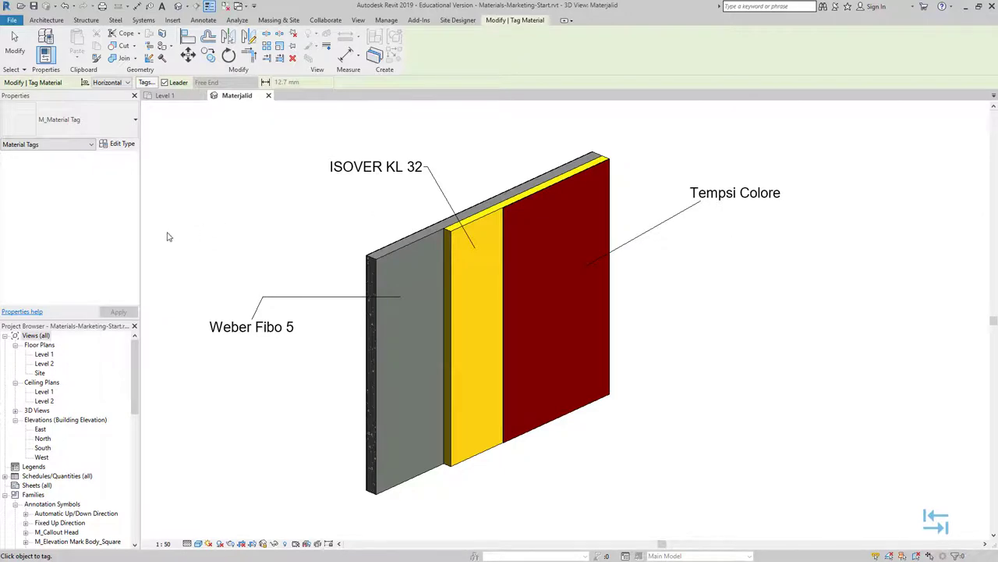
{"action": "left_click", "coordinate": [112, 124]}
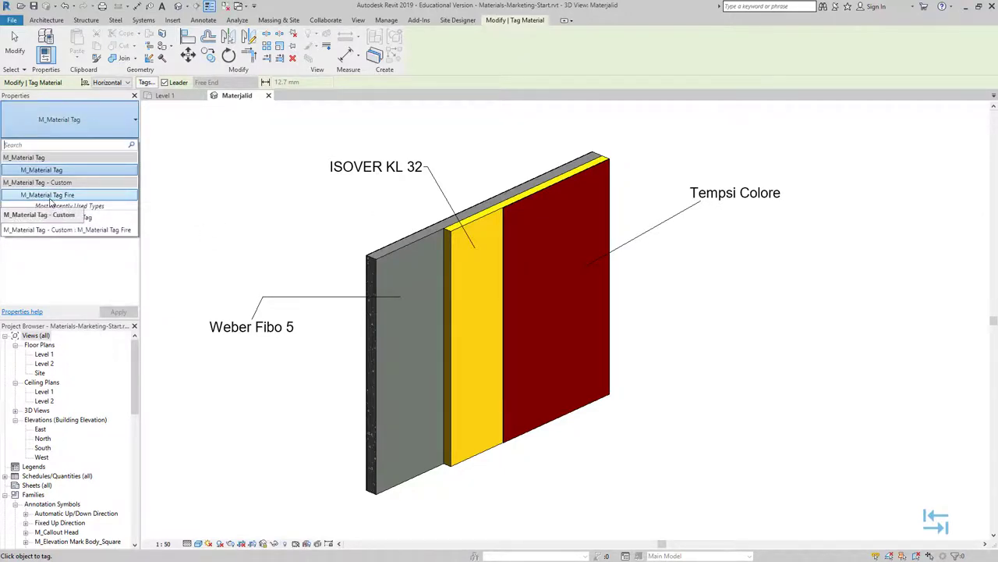
{"action": "left_click", "coordinate": [50, 195]}
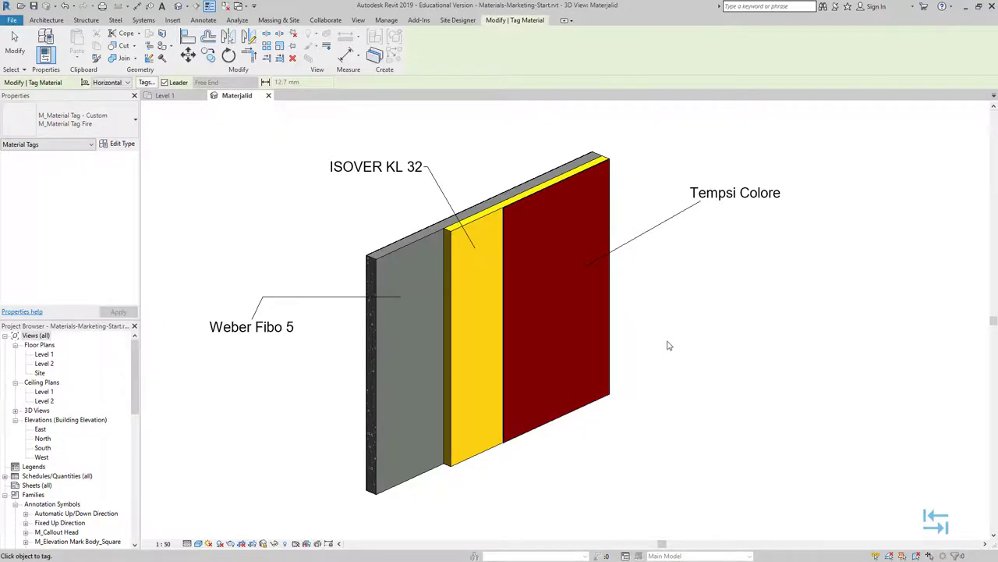
{"action": "key", "text": "Escape"}
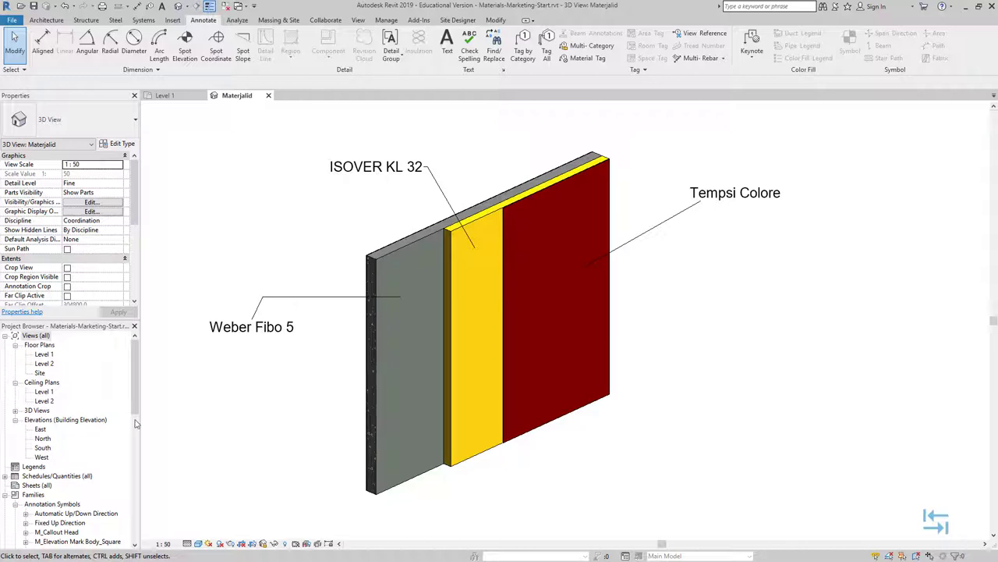
- Open the Wall materials schedule and select the ISOVER KL 32 URL text
{"action": "left_click", "coordinate": [7, 475]}
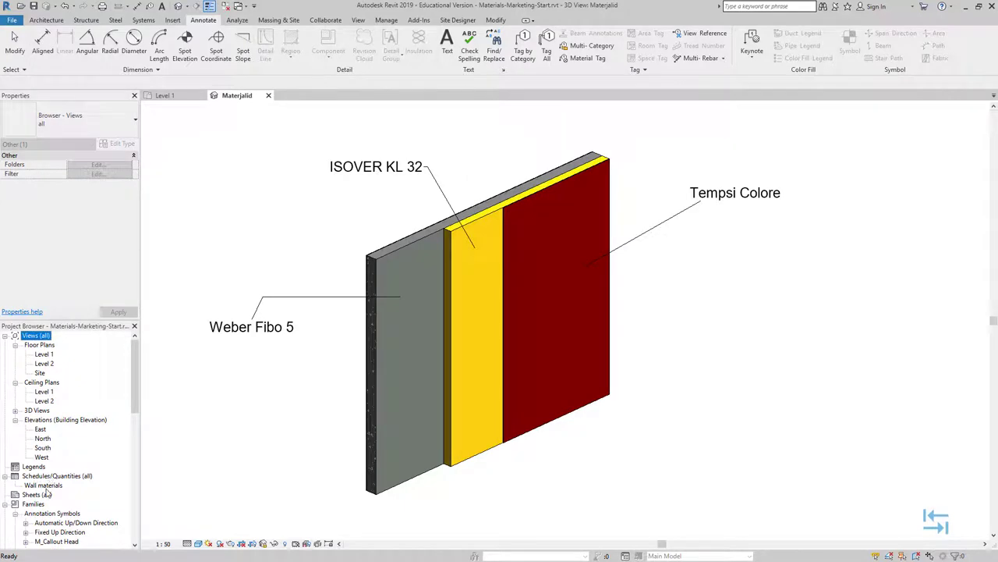
{"action": "double_click", "coordinate": [46, 485]}
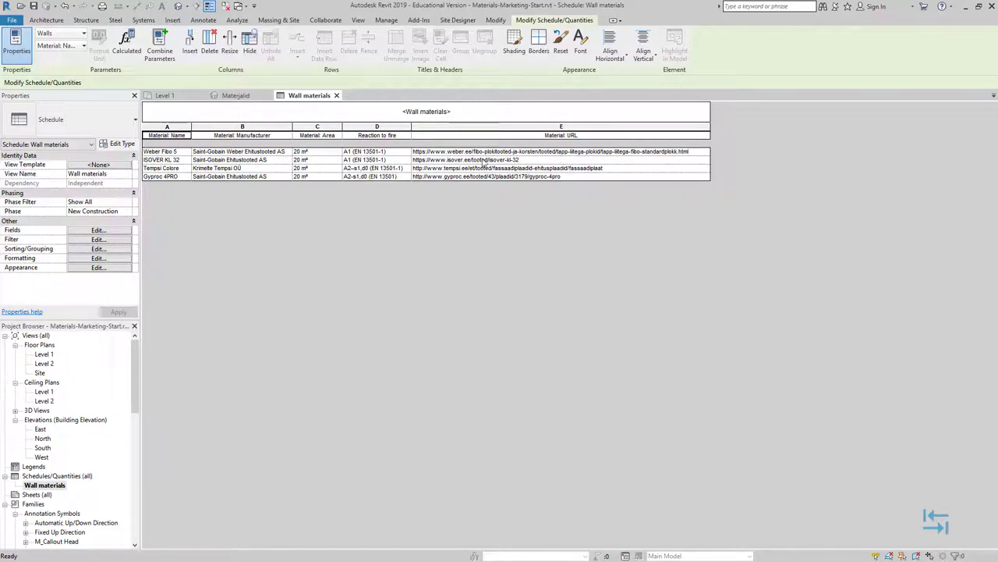
{"action": "left_click", "coordinate": [521, 159]}
{"action": "left_click_drag", "start_coordinate": [519, 159], "coordinate": [413, 159]}
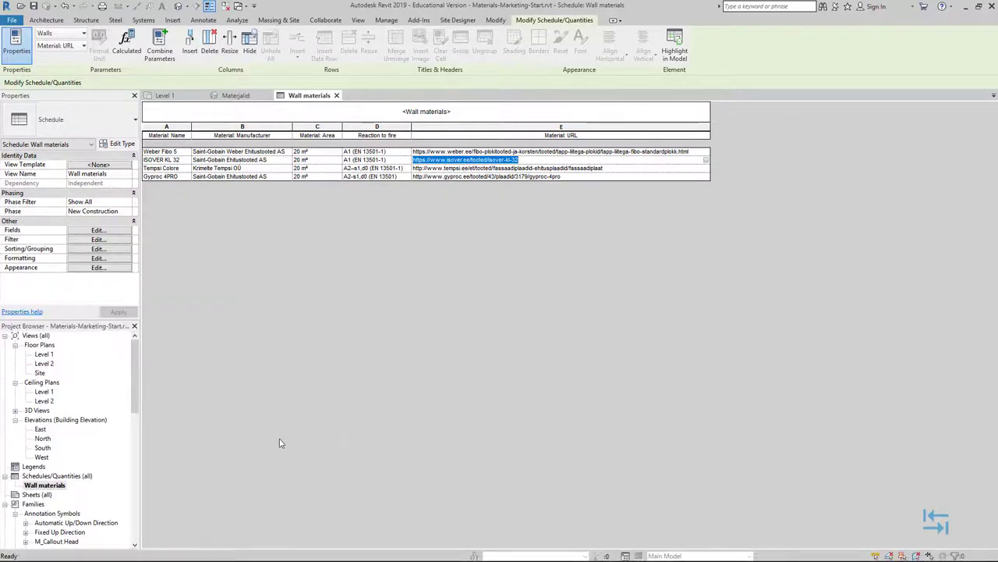
- Load the pasted ISOVER KL 32 address in Chrome, browse the product page, then close the browser
{"action": "type", "text": "https://www.isover.ee/tooted/isover-kl-32"}
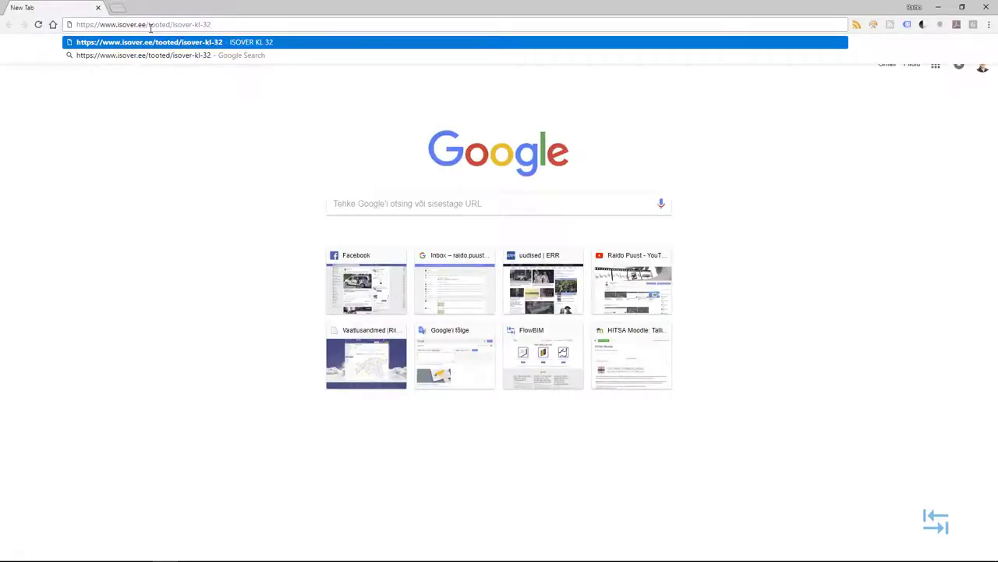
{"action": "key", "text": "Return"}
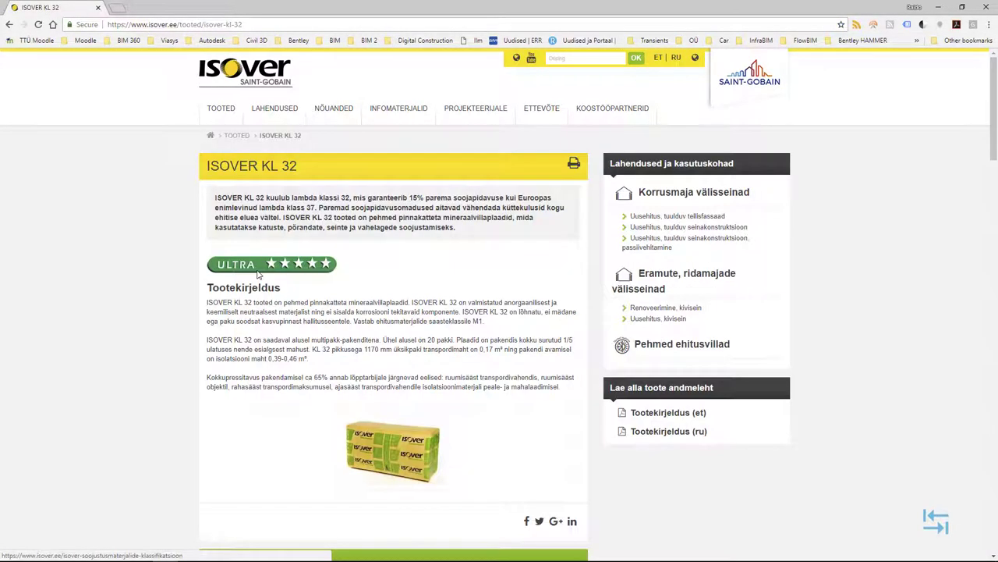
{"action": "scroll", "coordinate": [151, 298], "scroll_direction": "down", "scroll_amount": 1}
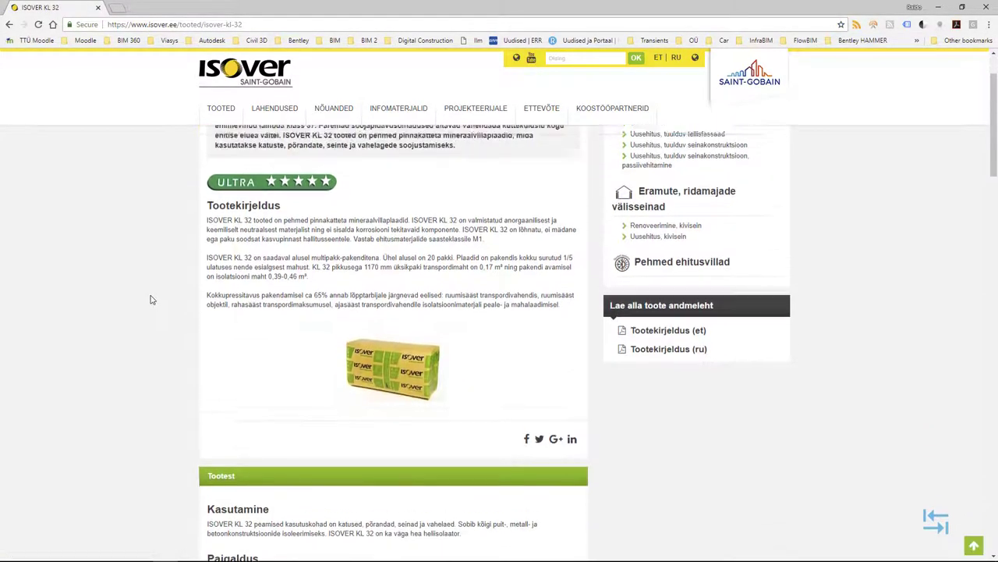
{"action": "scroll", "coordinate": [152, 298], "scroll_direction": "down", "scroll_amount": 3}
{"action": "scroll", "coordinate": [152, 298], "scroll_direction": "down", "scroll_amount": 6}
{"action": "scroll", "coordinate": [152, 298], "scroll_direction": "up", "scroll_amount": 3}
{"action": "scroll", "coordinate": [152, 298], "scroll_direction": "up", "scroll_amount": 7}
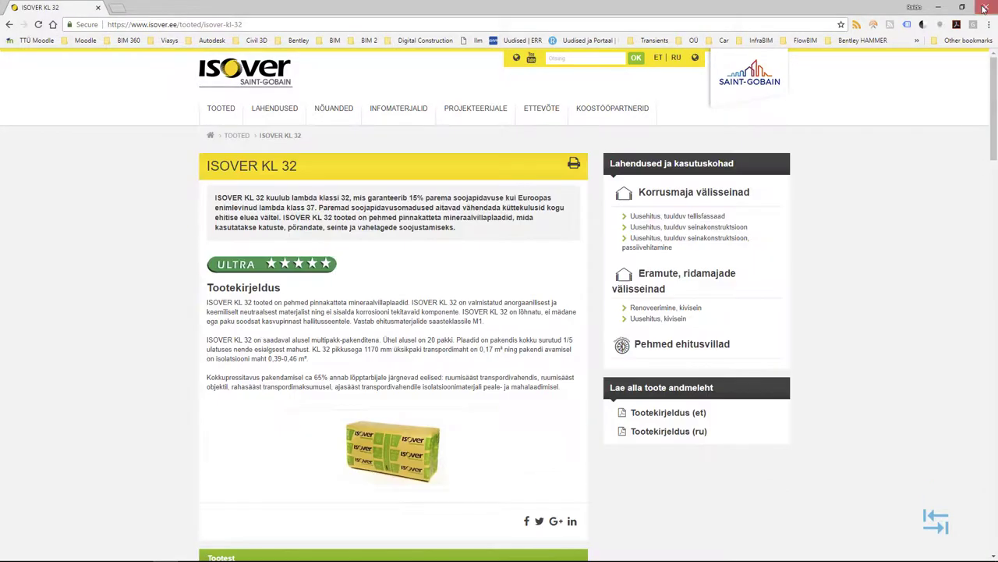
{"action": "left_click", "coordinate": [985, 8]}
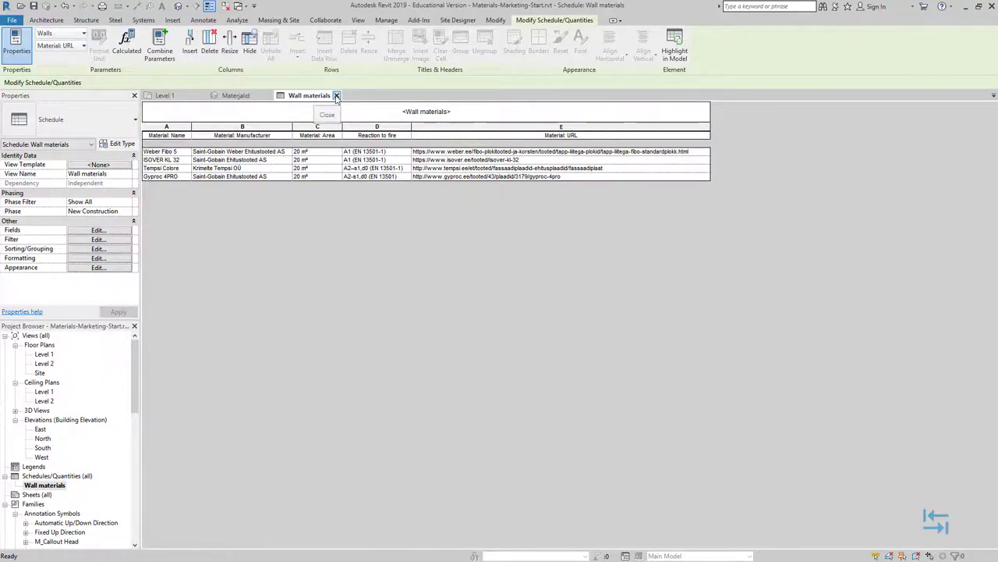
- Check the material-tagged wall in the Materjalid 3D view, then show the library project's Level 1 plan
{"action": "left_click", "coordinate": [247, 98]}
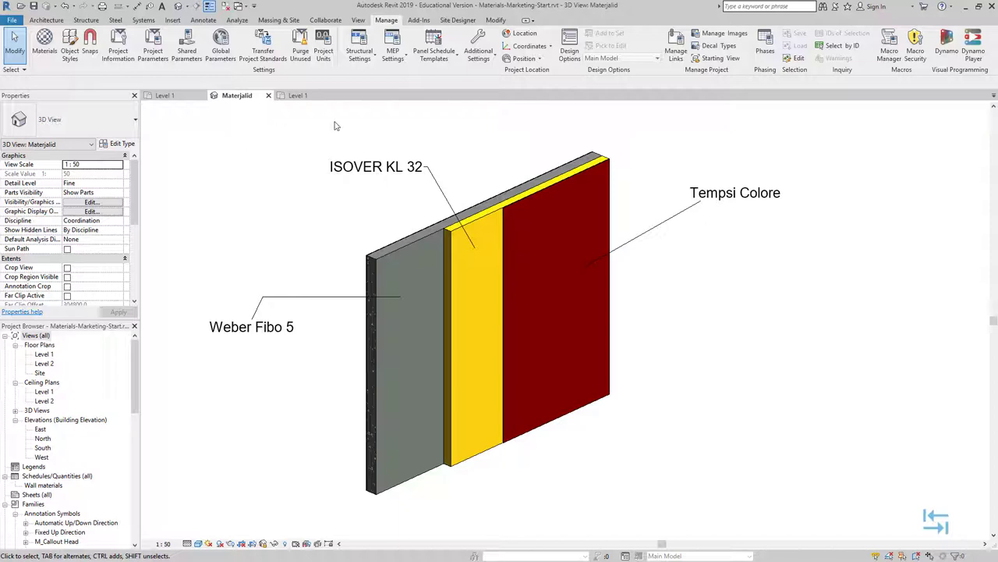
{"action": "left_click", "coordinate": [298, 95]}
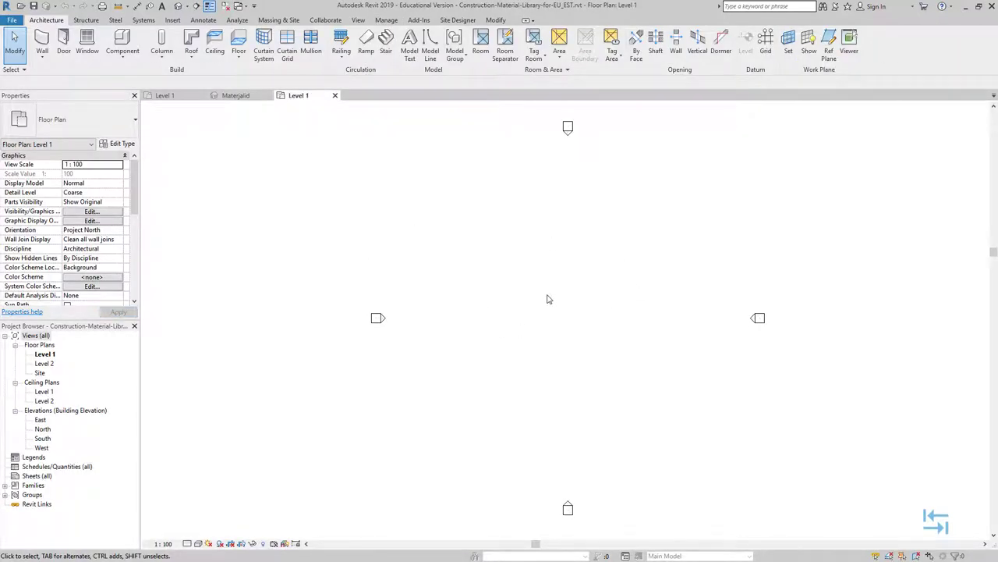
- Open the library project's materials from the Manage tab and scroll to the top of the list
{"action": "left_click", "coordinate": [386, 20]}
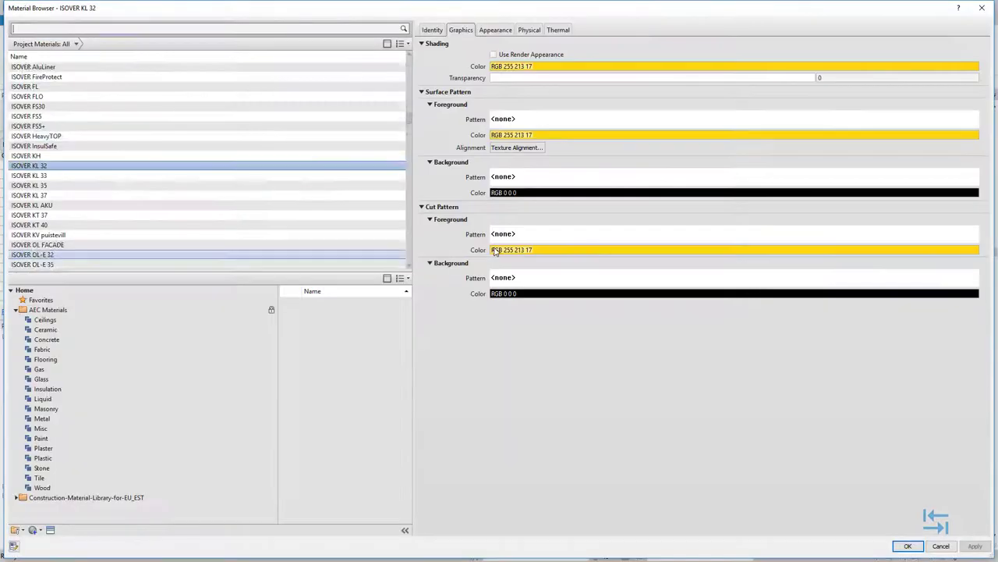
{"action": "scroll", "coordinate": [211, 167], "scroll_direction": "up", "scroll_amount": 10}
{"action": "scroll", "coordinate": [211, 167], "scroll_direction": "up", "scroll_amount": 10}
{"action": "scroll", "coordinate": [211, 167], "scroll_direction": "up", "scroll_amount": 10}
{"action": "scroll", "coordinate": [214, 167], "scroll_direction": "up", "scroll_amount": 10}
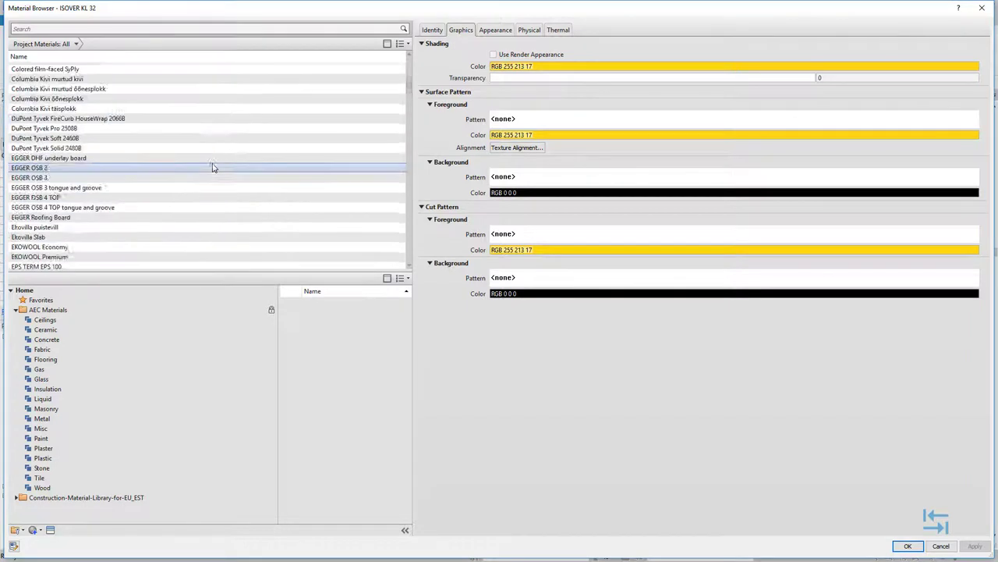
{"action": "scroll", "coordinate": [214, 167], "scroll_direction": "up", "scroll_amount": 10}
{"action": "scroll", "coordinate": [214, 167], "scroll_direction": "up", "scroll_amount": 5}
{"action": "scroll", "coordinate": [214, 167], "scroll_direction": "up", "scroll_amount": 10}
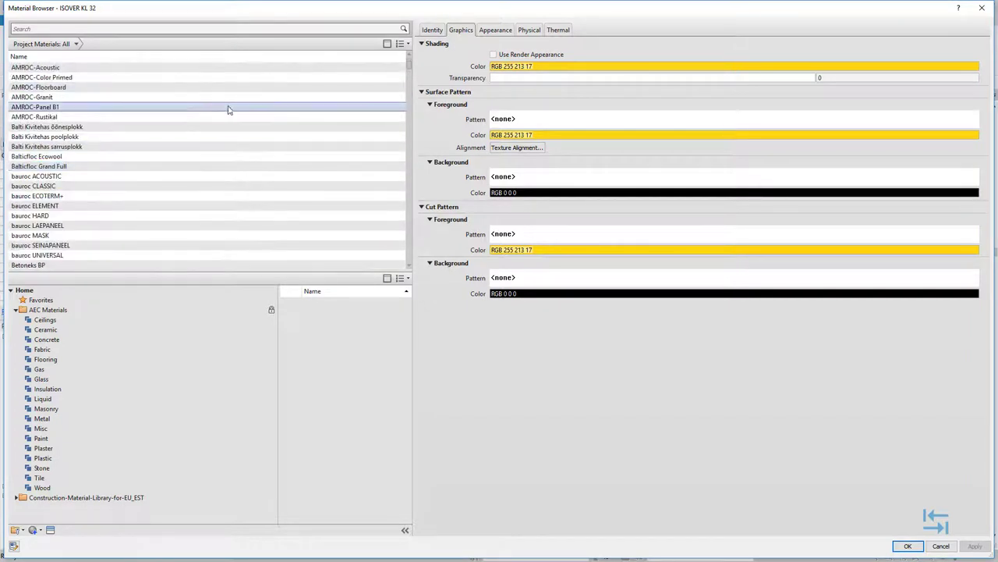
{"action": "mouse_move", "coordinate": [47, 166]}
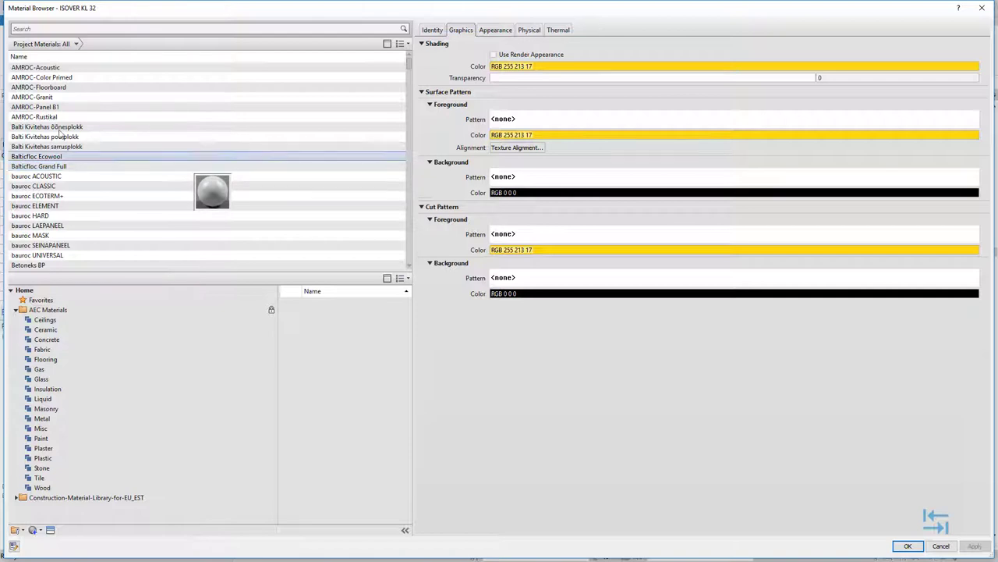
- Show ISOVER KL 32's Identity details and Keywords, and expand the Construction-Material-Library folder
{"action": "left_click", "coordinate": [432, 30]}
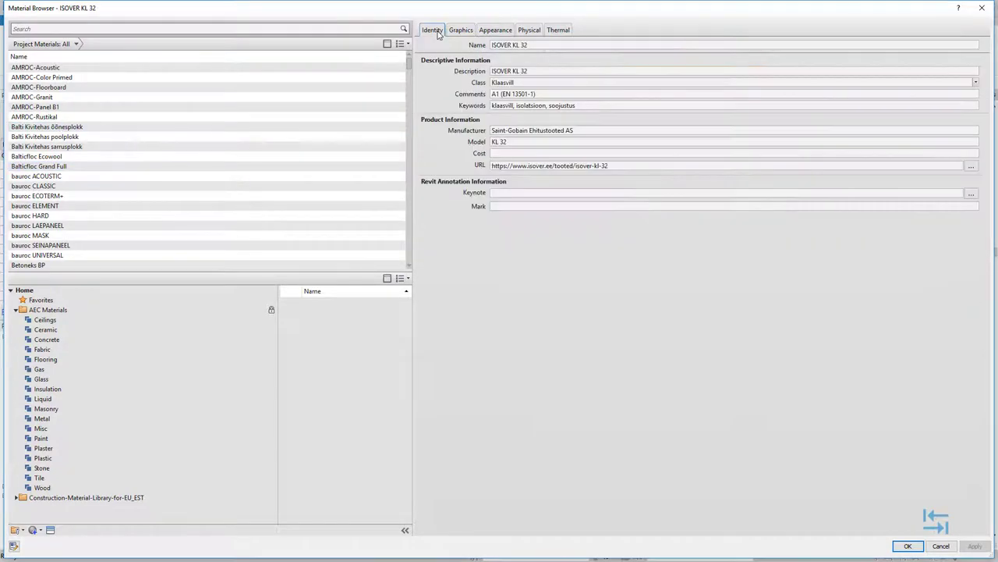
{"action": "left_click", "coordinate": [496, 107]}
{"action": "left_click", "coordinate": [38, 31]}
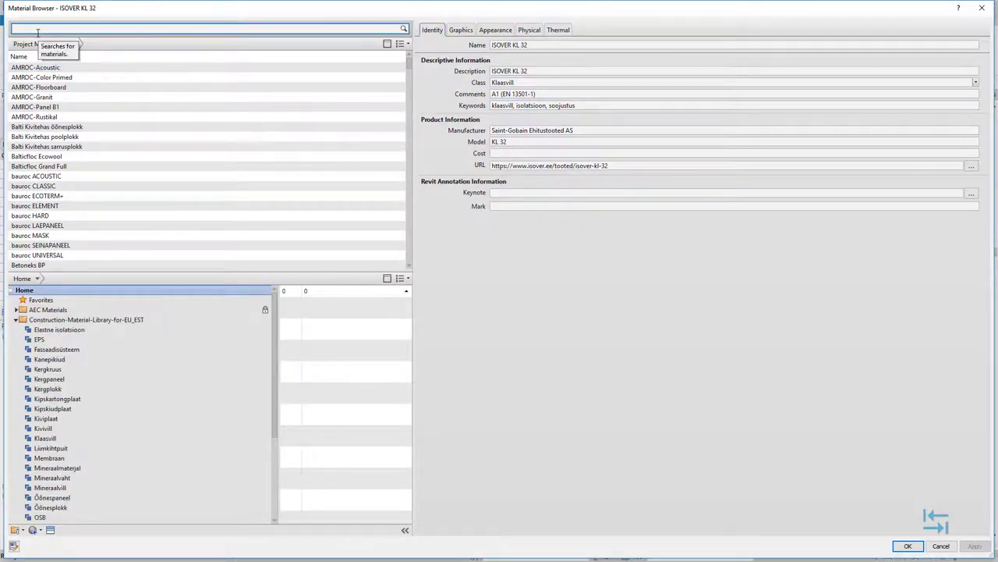
- Search the material library for 'eps 50mm', scrolling through the matching materials
{"action": "type", "text": "eps"}
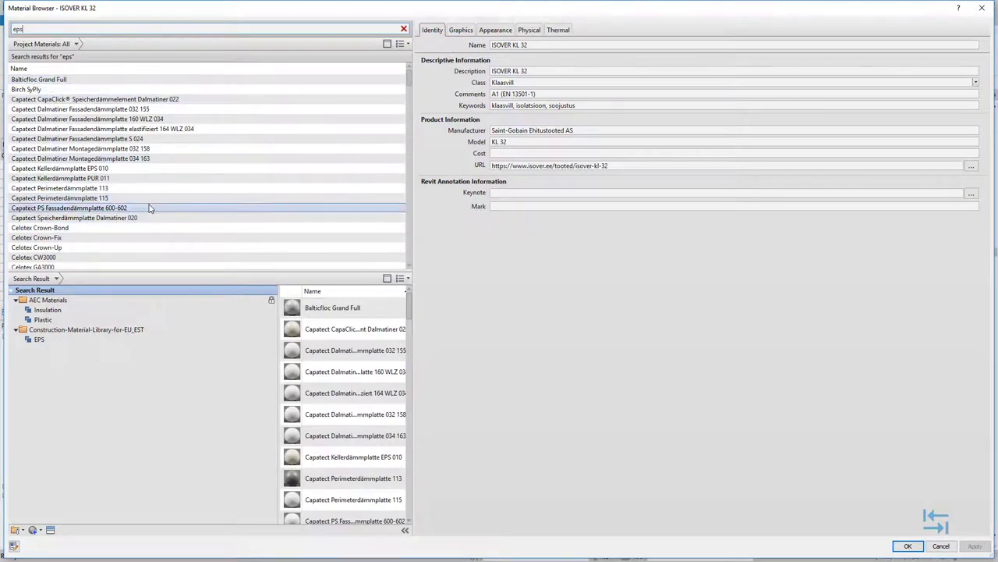
{"action": "scroll", "coordinate": [249, 120], "scroll_direction": "down", "scroll_amount": 2}
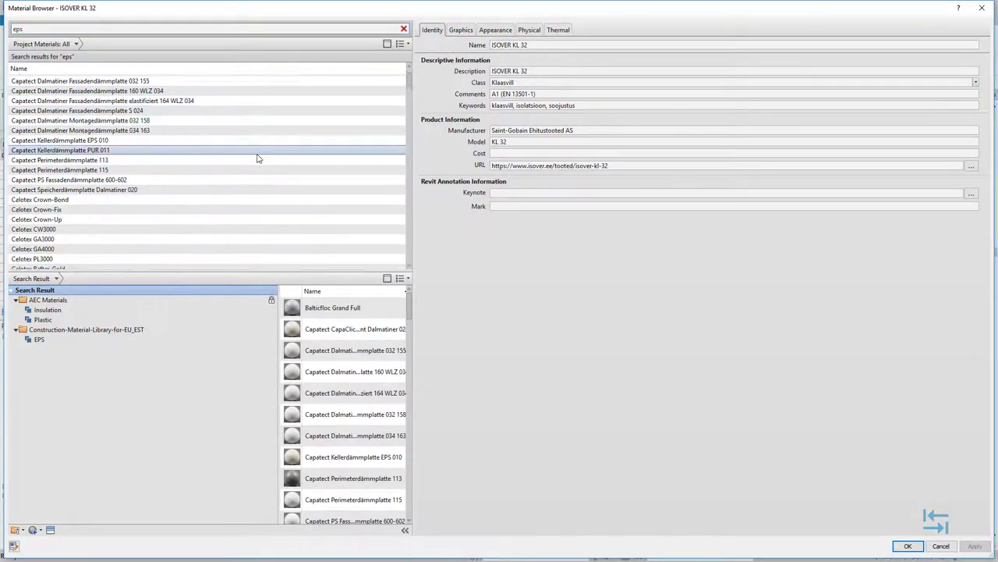
{"action": "scroll", "coordinate": [256, 156], "scroll_direction": "down", "scroll_amount": 4}
{"action": "scroll", "coordinate": [252, 161], "scroll_direction": "down", "scroll_amount": 5}
{"action": "scroll", "coordinate": [223, 158], "scroll_direction": "down", "scroll_amount": 6}
{"action": "scroll", "coordinate": [211, 160], "scroll_direction": "down", "scroll_amount": 3}
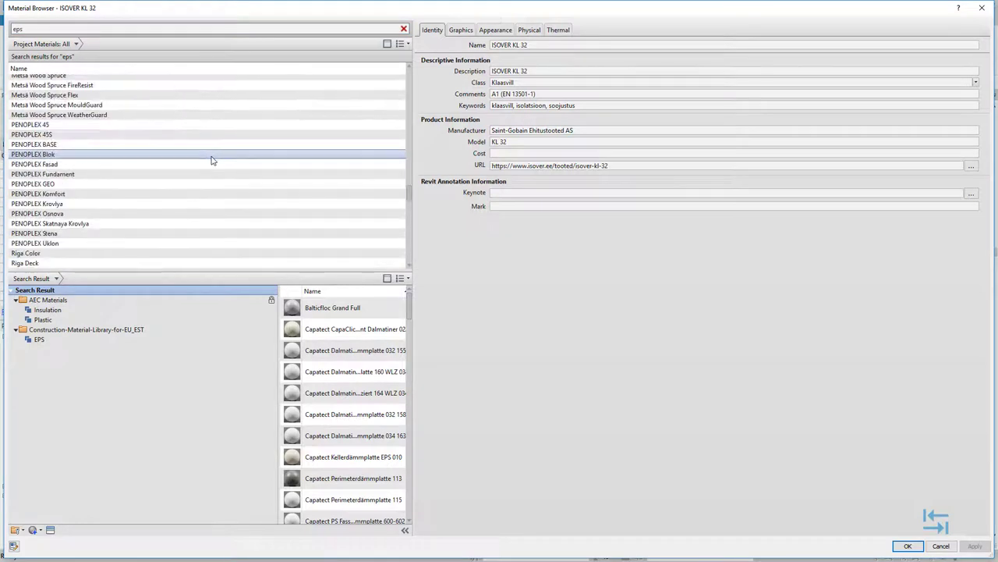
{"action": "scroll", "coordinate": [210, 161], "scroll_direction": "up", "scroll_amount": 3}
{"action": "scroll", "coordinate": [172, 164], "scroll_direction": "up", "scroll_amount": 15}
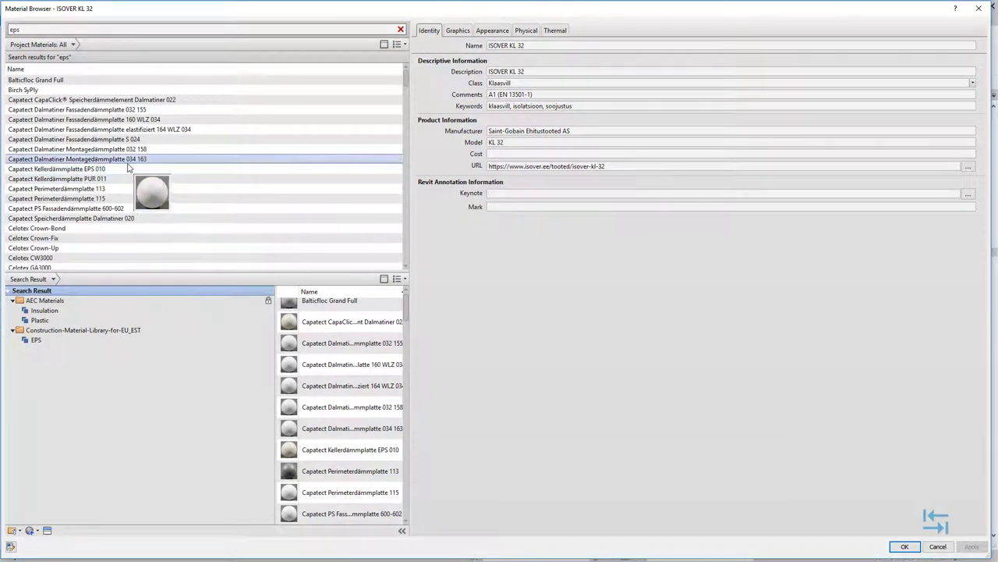
{"action": "left_click", "coordinate": [64, 29]}
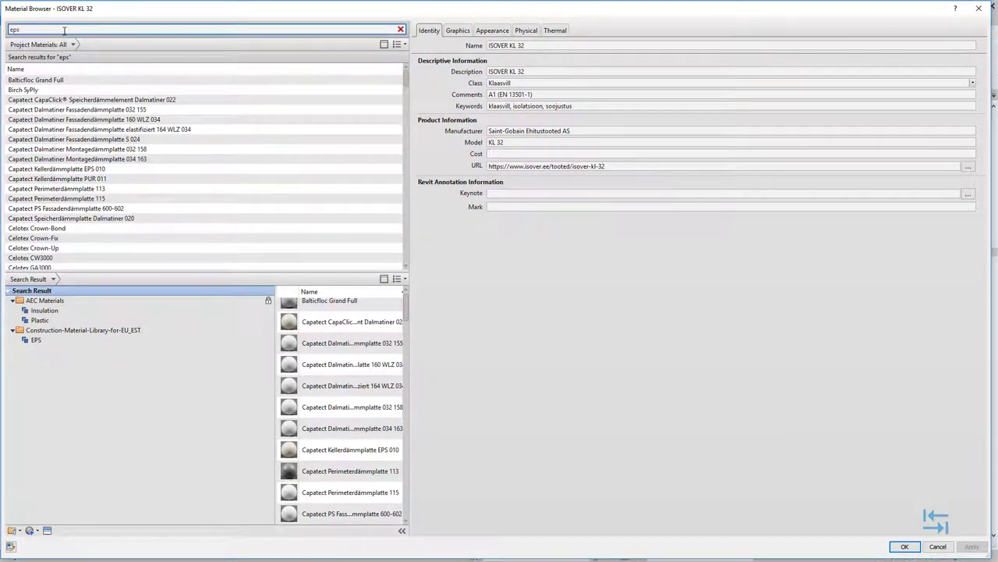
{"action": "type", "text": "50"}
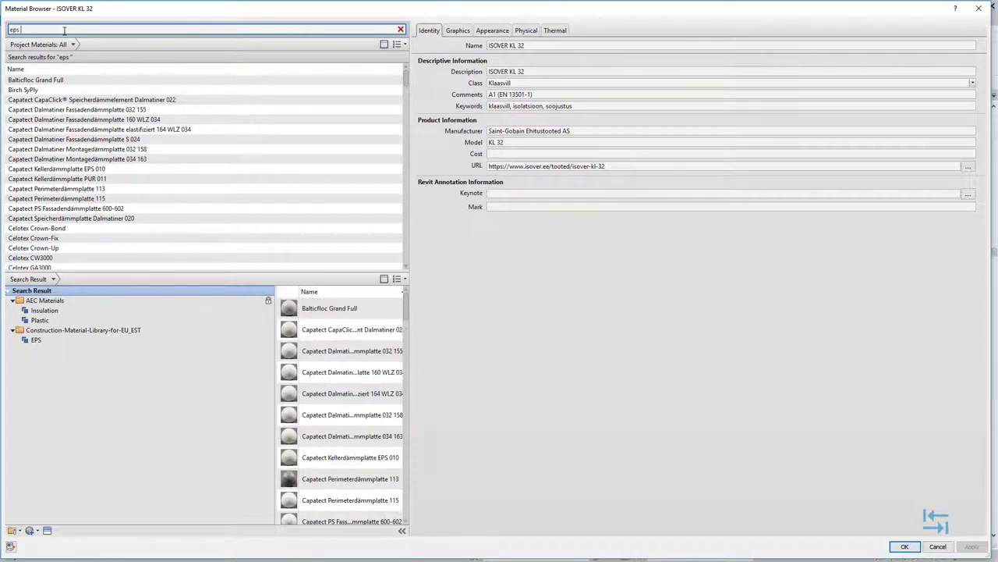
{"action": "type", "text": "mm"}
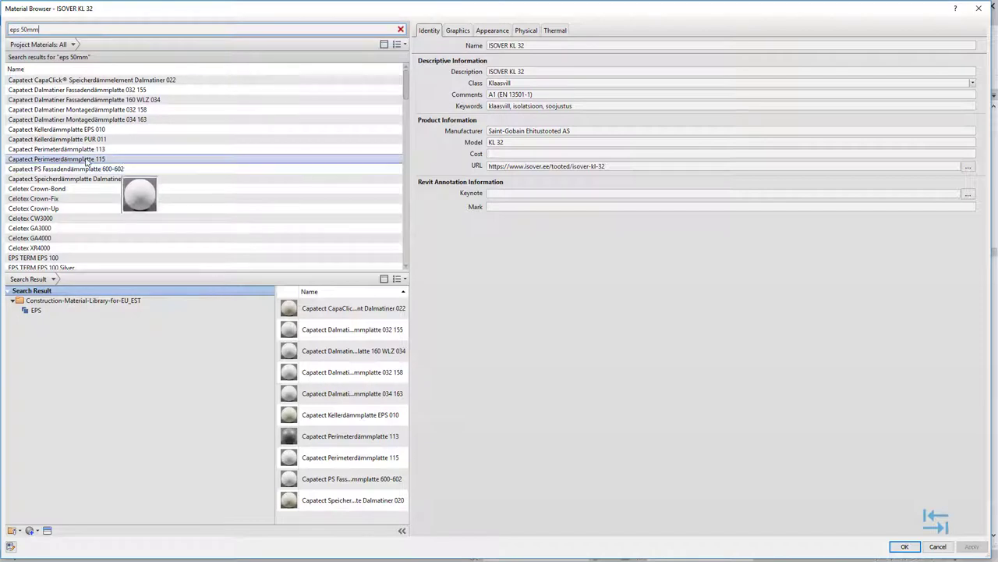
- Check the Physical tab keywords, then browse the Capatect, Celotex and ThermiSol EPS results under Identity
{"action": "left_click", "coordinate": [524, 32]}
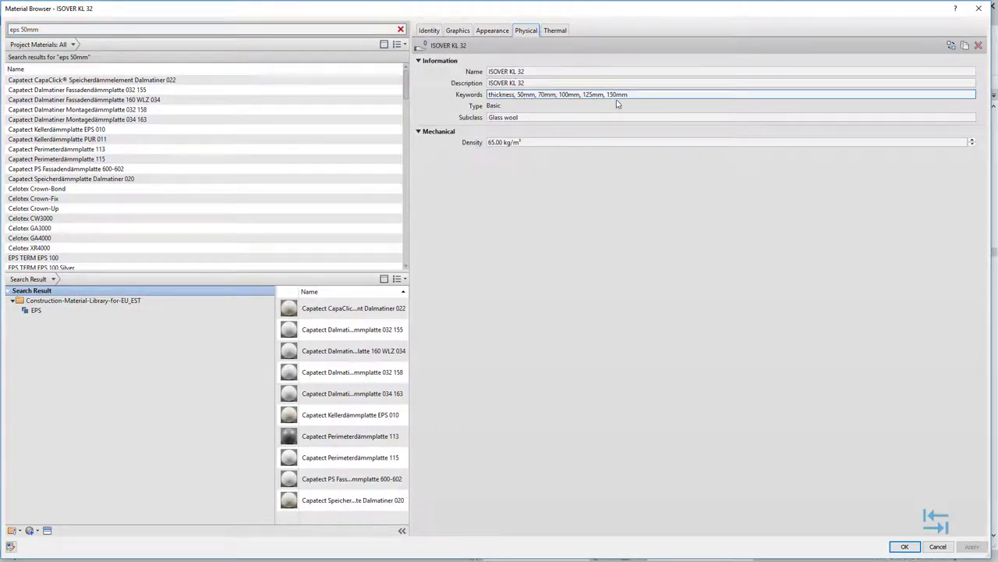
{"action": "left_click", "coordinate": [421, 29]}
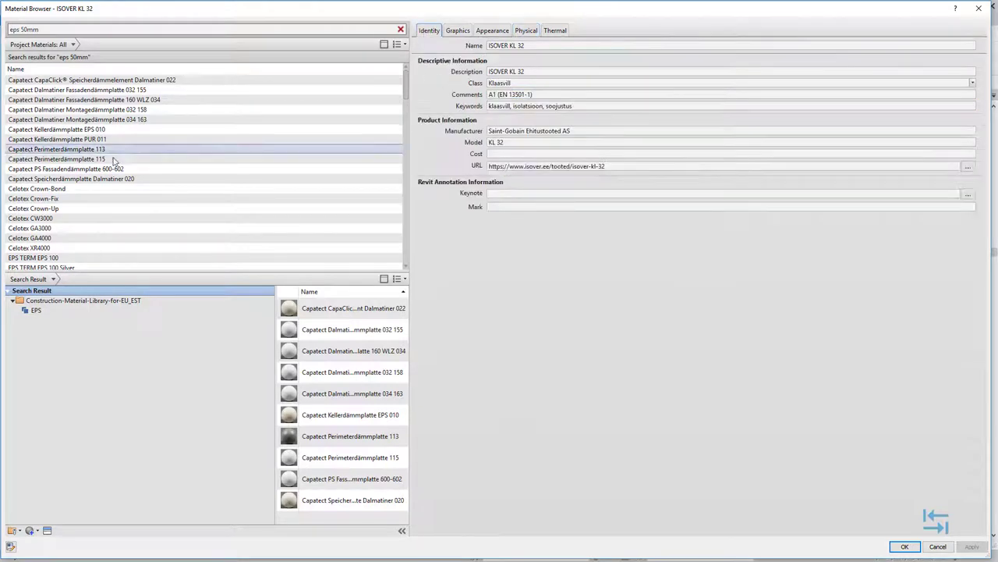
{"action": "scroll", "coordinate": [107, 167], "scroll_direction": "down", "scroll_amount": 4}
{"action": "scroll", "coordinate": [108, 167], "scroll_direction": "down", "scroll_amount": 4}
{"action": "scroll", "coordinate": [110, 167], "scroll_direction": "down", "scroll_amount": 3}
{"action": "scroll", "coordinate": [109, 167], "scroll_direction": "down", "scroll_amount": 4}
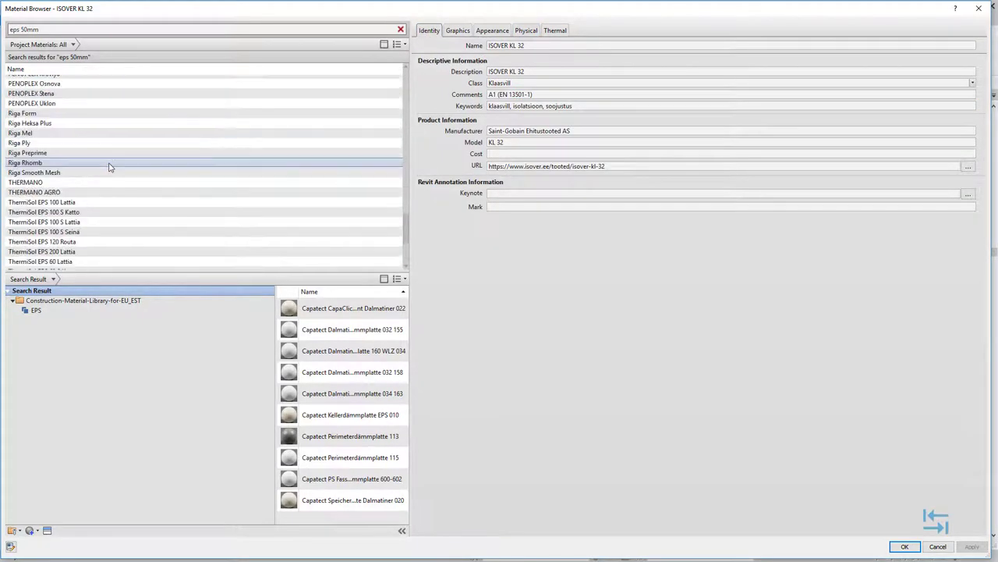
{"action": "scroll", "coordinate": [110, 167], "scroll_direction": "down", "scroll_amount": 4}
{"action": "scroll", "coordinate": [110, 167], "scroll_direction": "up", "scroll_amount": 5}
{"action": "scroll", "coordinate": [110, 167], "scroll_direction": "up", "scroll_amount": 5}
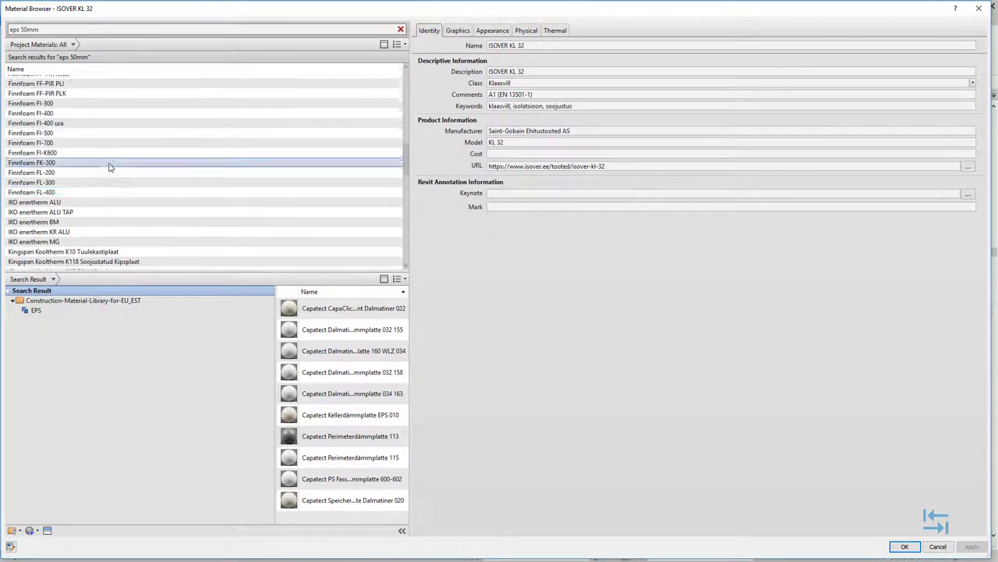
{"action": "scroll", "coordinate": [110, 167], "scroll_direction": "up", "scroll_amount": 5}
{"action": "left_click", "coordinate": [36, 29]}
{"action": "left_click_drag", "start_coordinate": [21, 29], "coordinate": [28, 29]}
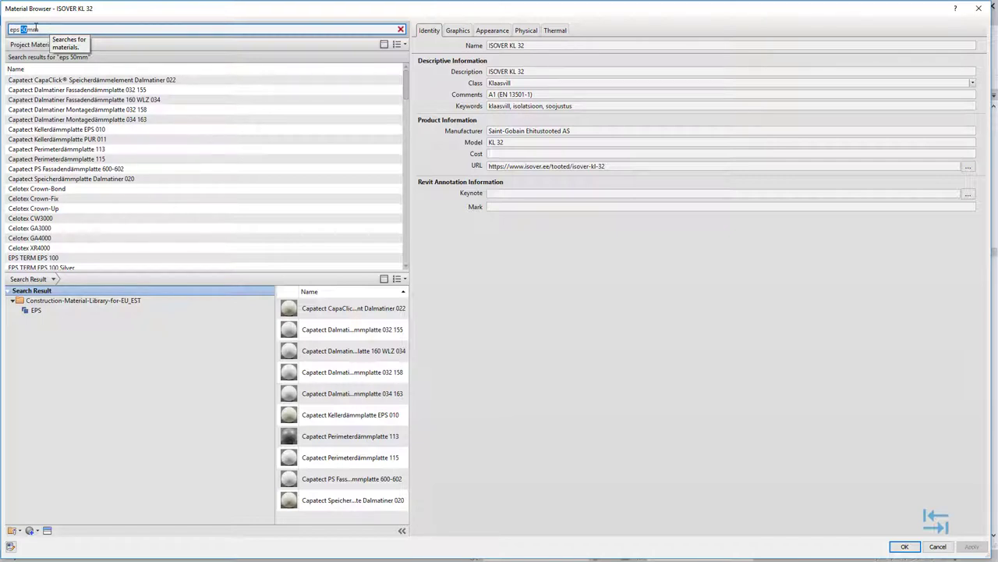
- Search for fire class B1, pick Capatect Dalmatiner Montagedämmplatte 032 158, then search A1
{"action": "triple_click", "coordinate": [35, 28]}
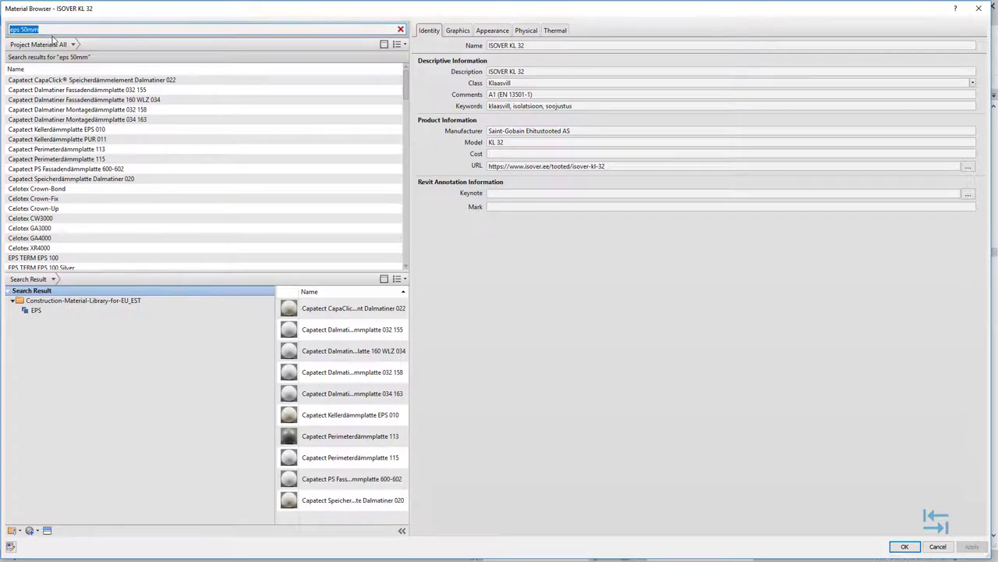
{"action": "type", "text": "B"}
{"action": "type", "text": "1"}
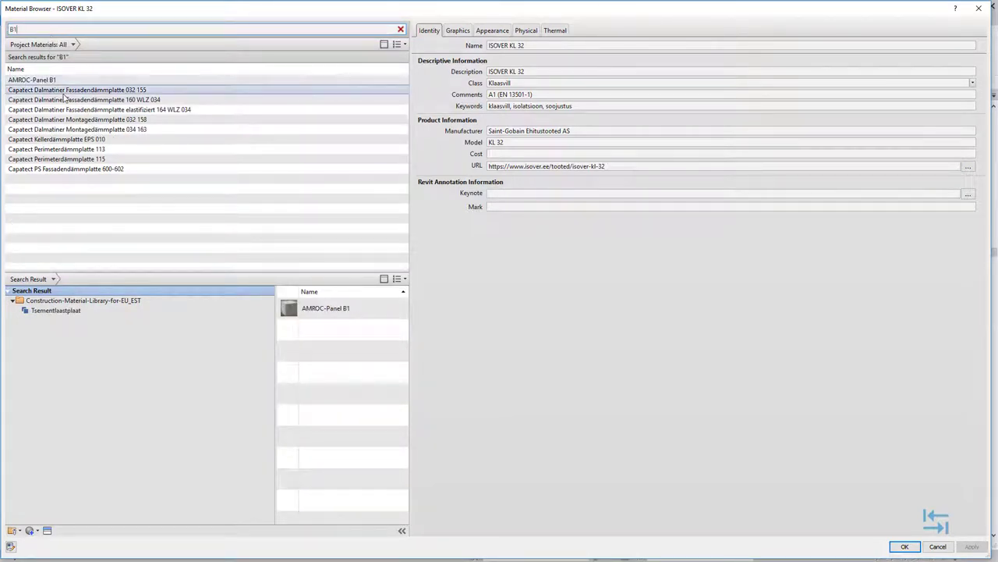
{"action": "key", "text": "Down"}
{"action": "key", "text": "Down"}
{"action": "key", "text": "Down"}
{"action": "key", "text": "BackSpace"}
{"action": "key", "text": "BackSpace"}
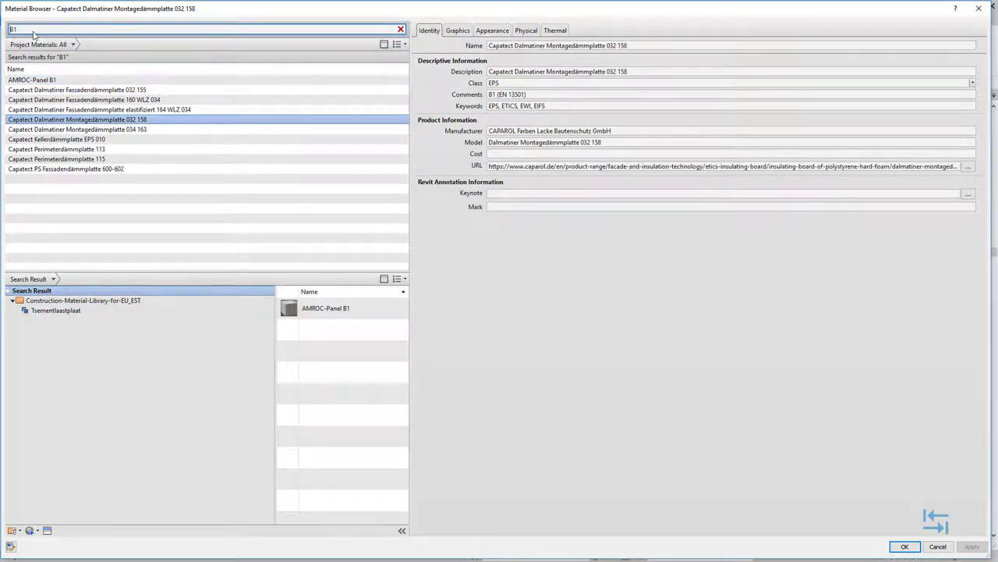
{"action": "type", "text": "A1"}
{"action": "scroll", "coordinate": [225, 148], "scroll_direction": "down", "scroll_amount": 5}
{"action": "scroll", "coordinate": [224, 149], "scroll_direction": "up", "scroll_amount": 5}
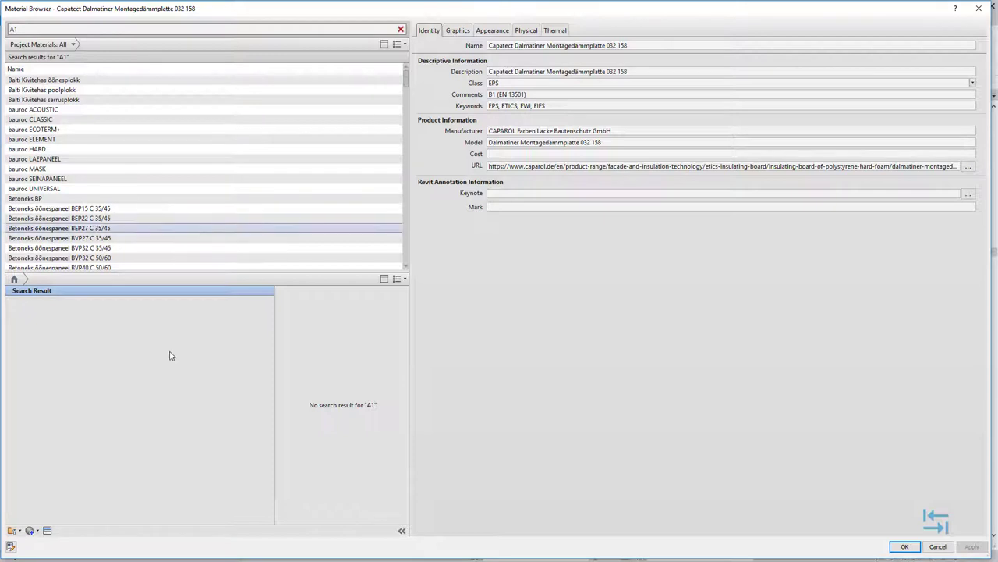
- Review Capatect Dalmatiner's Graphics and Thermal properties, then return to its Identity details
{"action": "left_click", "coordinate": [458, 32]}
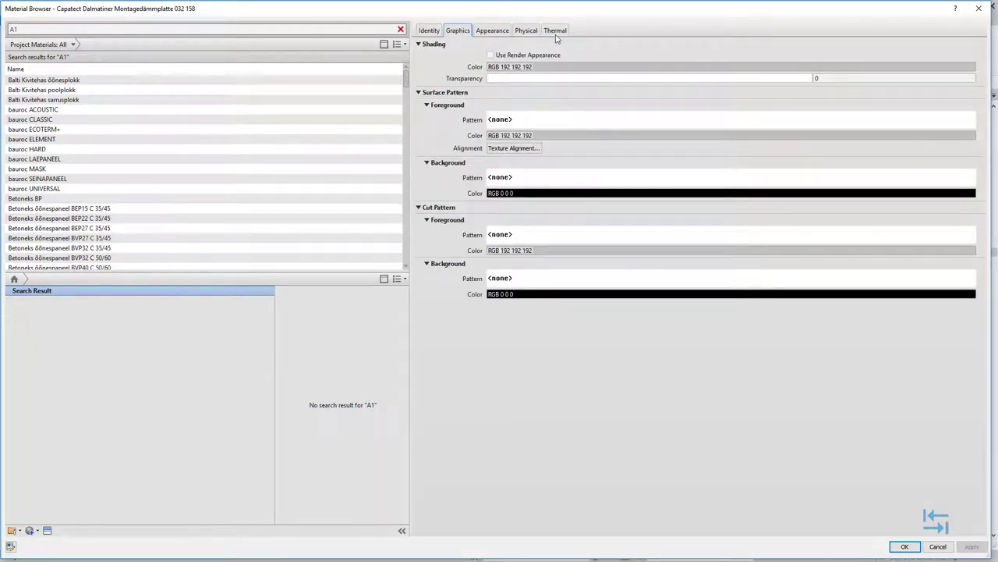
{"action": "left_click", "coordinate": [555, 31]}
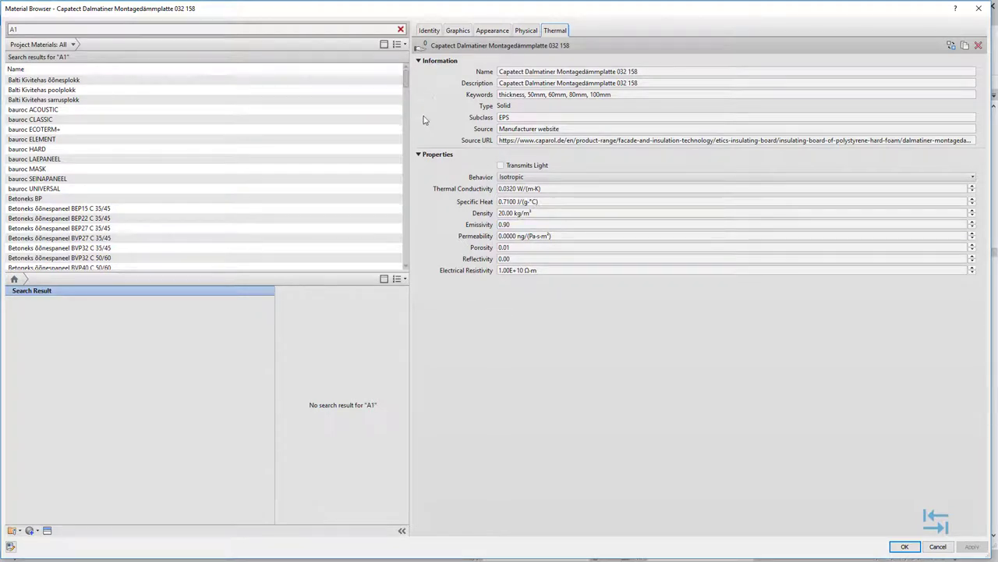
{"action": "left_click", "coordinate": [429, 29]}
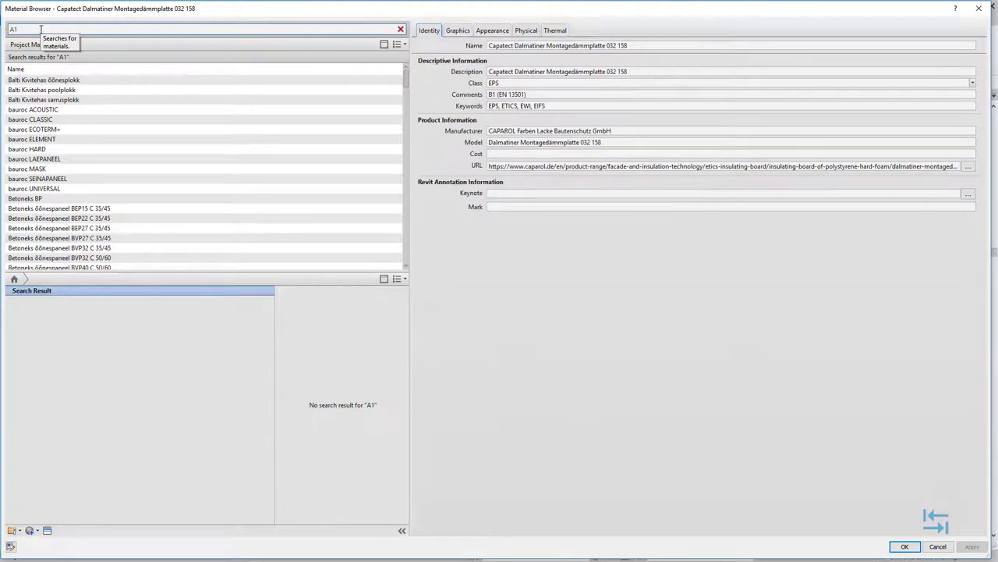